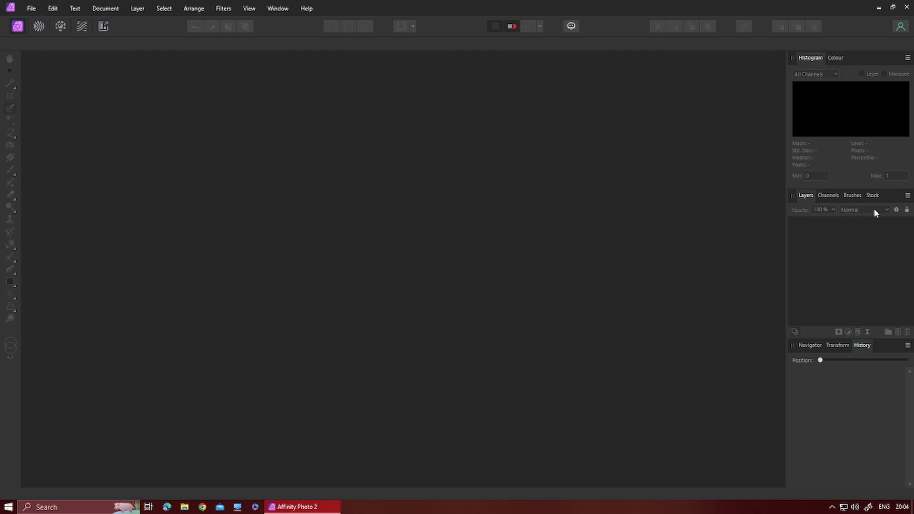
# Open the Pexels photo of the man in the white shirt on pink as a new document and dismiss its credit notice.
pyautogui.click(873, 197)
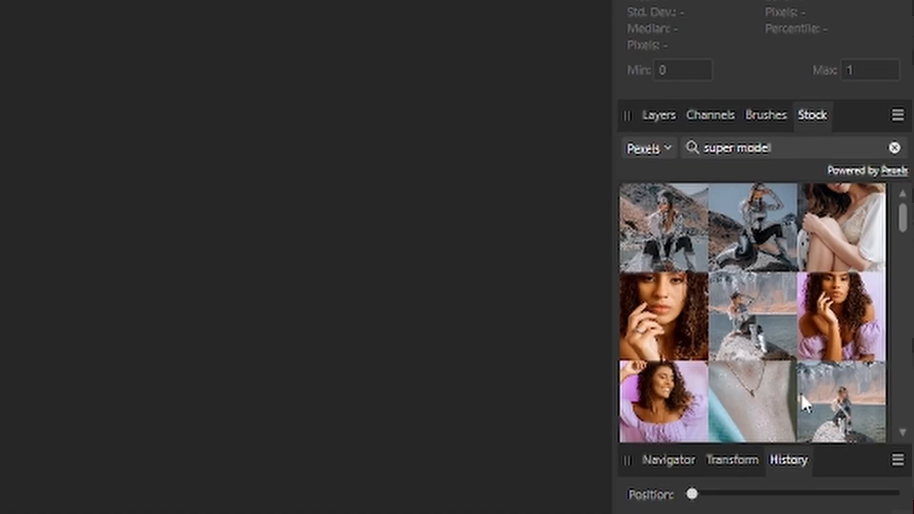
pyautogui.scroll(-5, 802, 400)
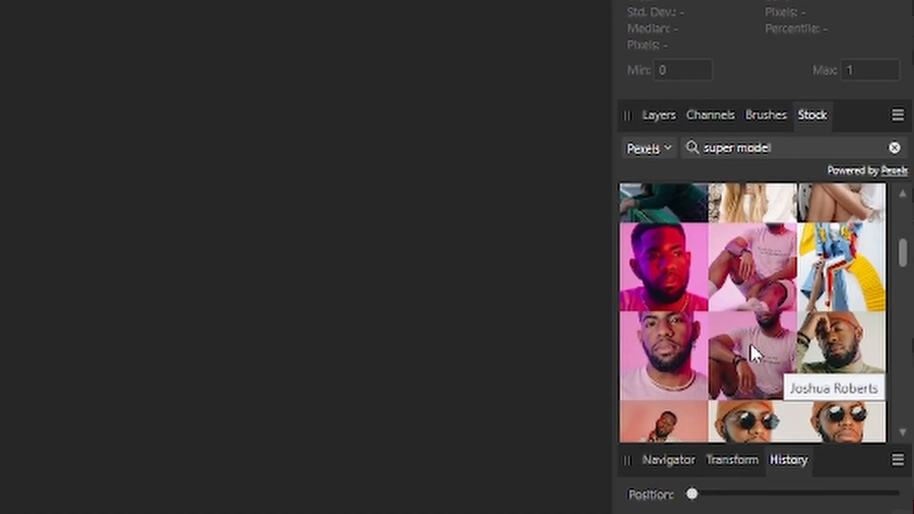
pyautogui.scroll(-2, 750, 346)
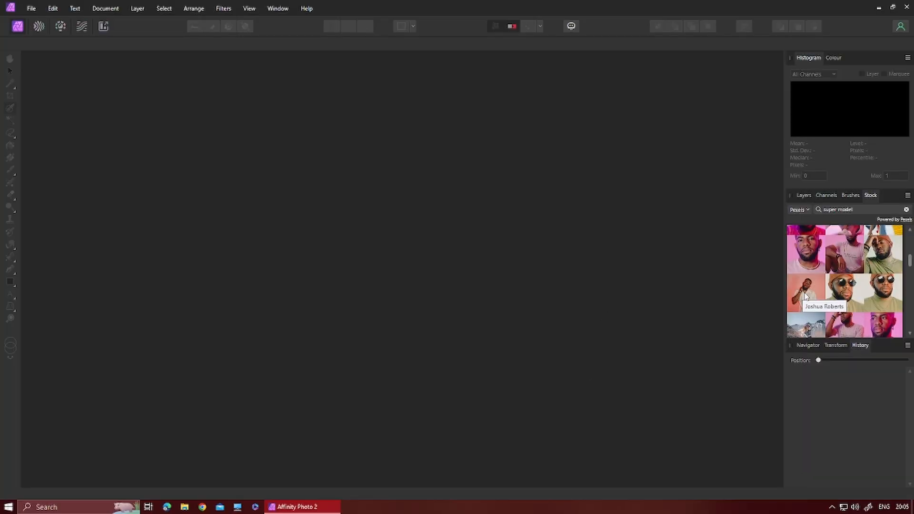
pyautogui.moveTo(660, 341); pyautogui.dragTo(0, 194)
pyautogui.moveTo(421, 236); pyautogui.dragTo(453, 322)
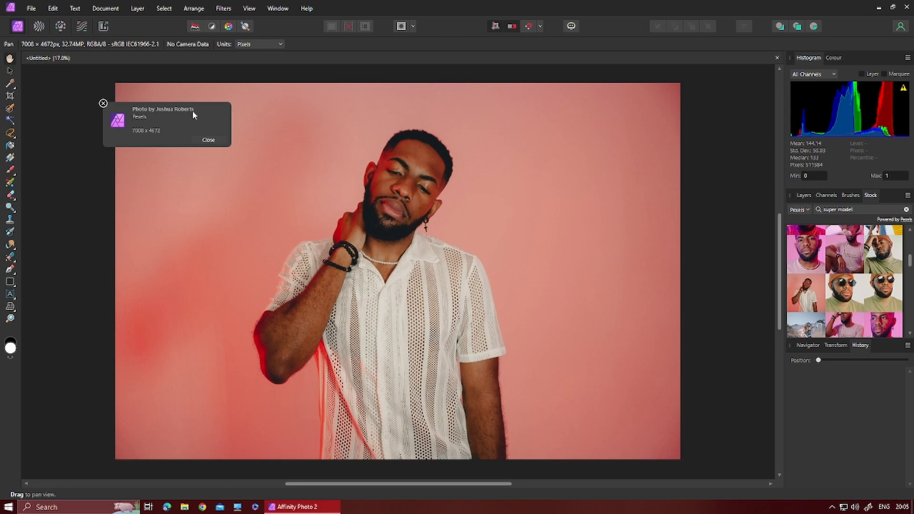
pyautogui.click(205, 141)
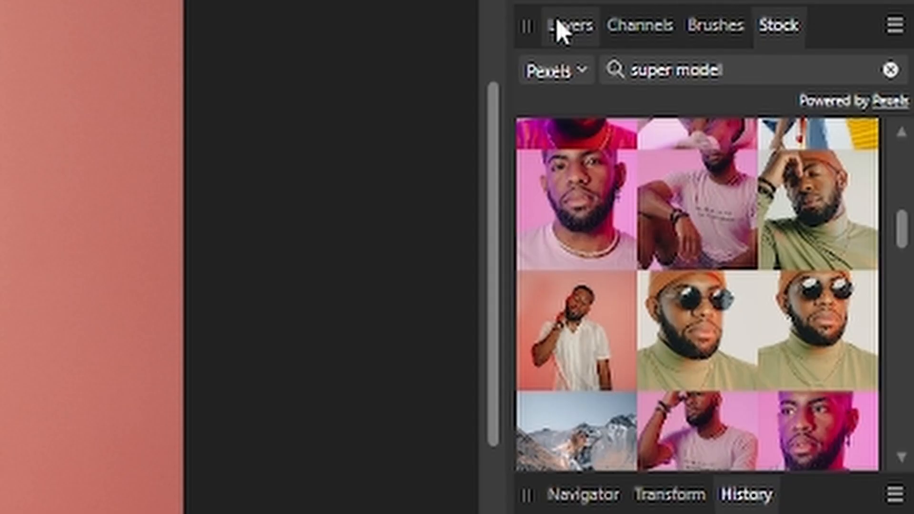
# Unlock the Background layer and rasterise it.
pyautogui.click(799, 195)
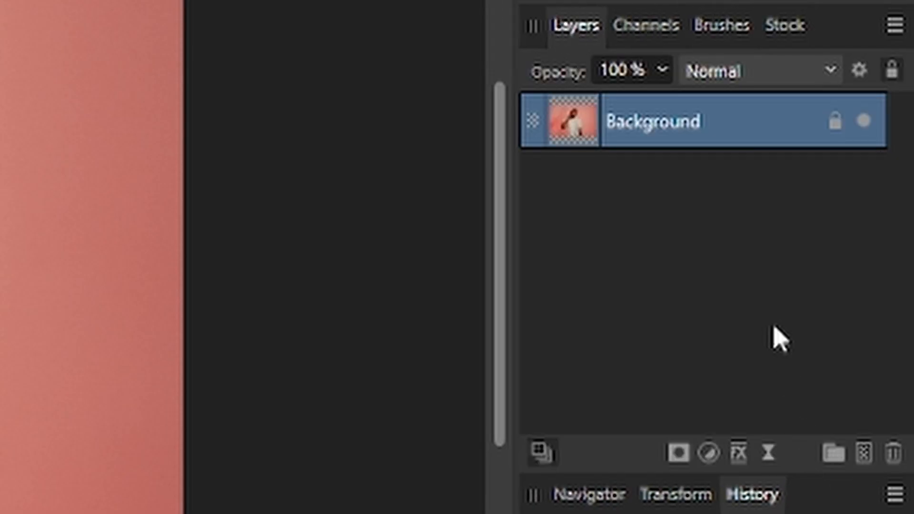
pyautogui.click(834, 123)
pyautogui.rightClick(657, 138)
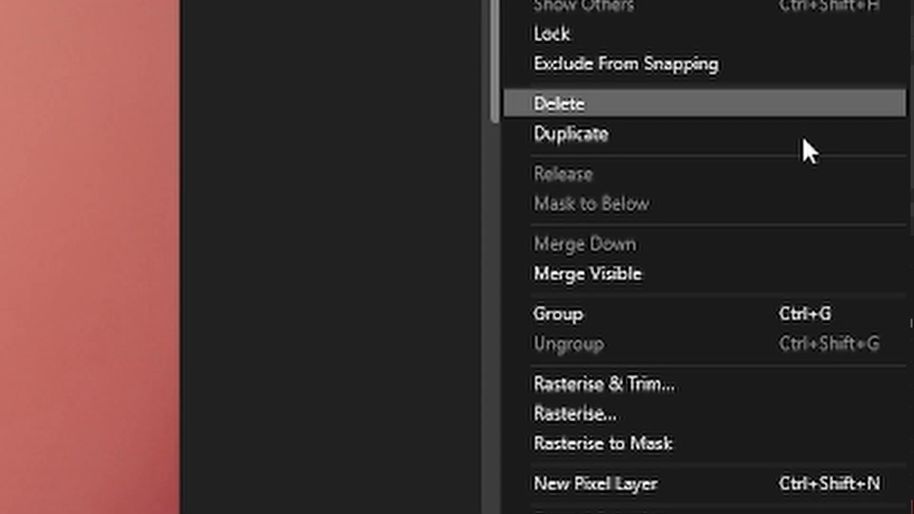
pyautogui.click(665, 416)
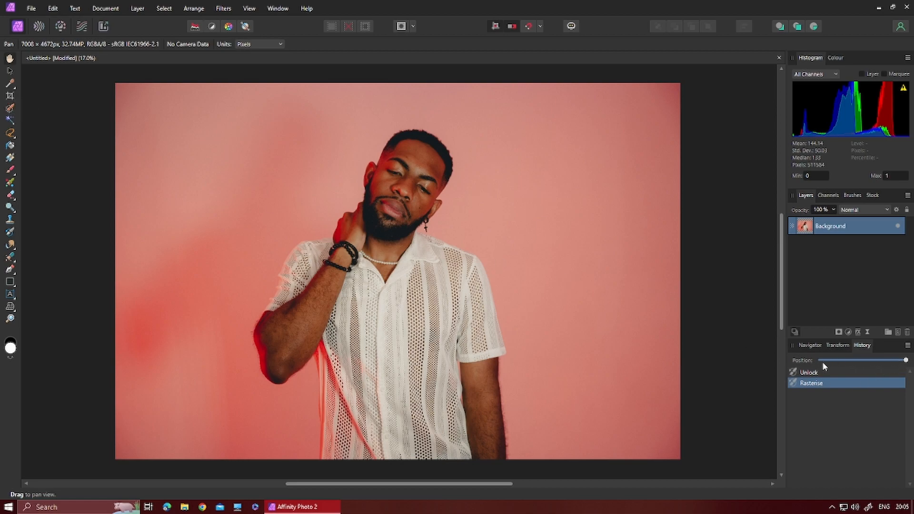
# Select the pink backdrop above the man and along his raised arm and patterned sleeve with the Selection Brush.
pyautogui.click(11, 107)
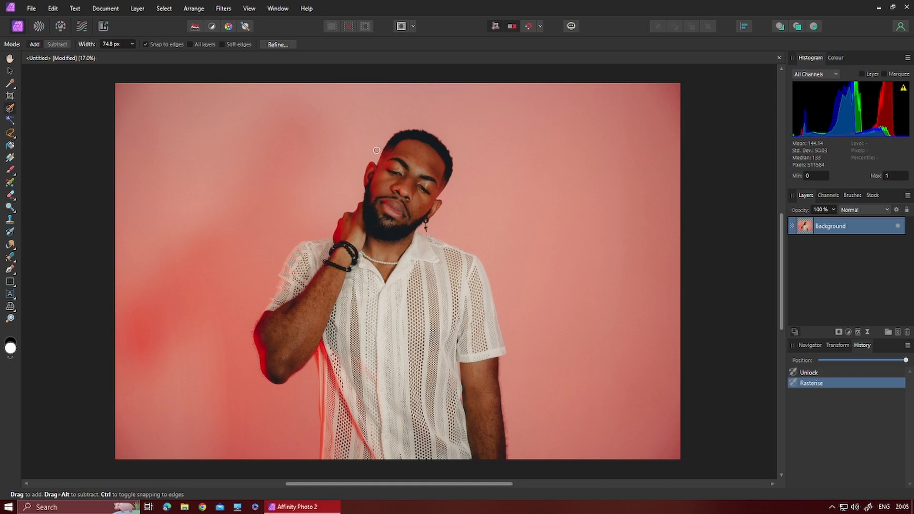
pyautogui.moveTo(378, 146)
pyautogui.mouseDown()
pyautogui.moveTo(398, 123)
pyautogui.moveTo(426, 123)
pyautogui.moveTo(524, 163)
pyautogui.moveTo(570, 234)
pyautogui.moveTo(614, 335)
pyautogui.moveTo(624, 447)
pyautogui.moveTo(654, 318)
pyautogui.moveTo(667, 70)
pyautogui.moveTo(665, 81)
pyautogui.moveTo(558, 112)
pyautogui.moveTo(659, 101)
pyautogui.moveTo(324, 95)
pyautogui.moveTo(335, 106)
pyautogui.moveTo(283, 105)
pyautogui.mouseUp()
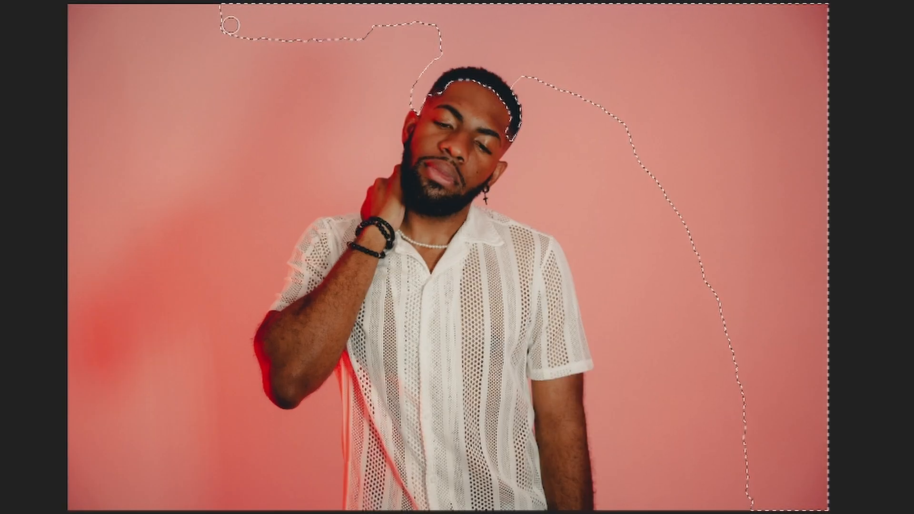
pyautogui.moveTo(231, 25)
pyautogui.mouseDown()
pyautogui.moveTo(82, 27)
pyautogui.moveTo(102, 147)
pyautogui.moveTo(246, 286)
pyautogui.mouseUp()
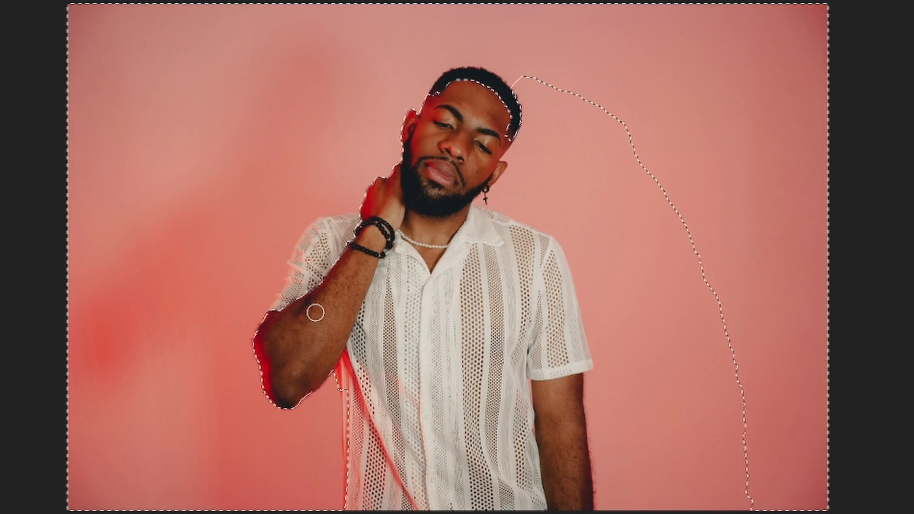
pyautogui.moveTo(308, 259)
pyautogui.mouseDown()
pyautogui.moveTo(309, 235)
pyautogui.moveTo(269, 320)
pyautogui.mouseUp()
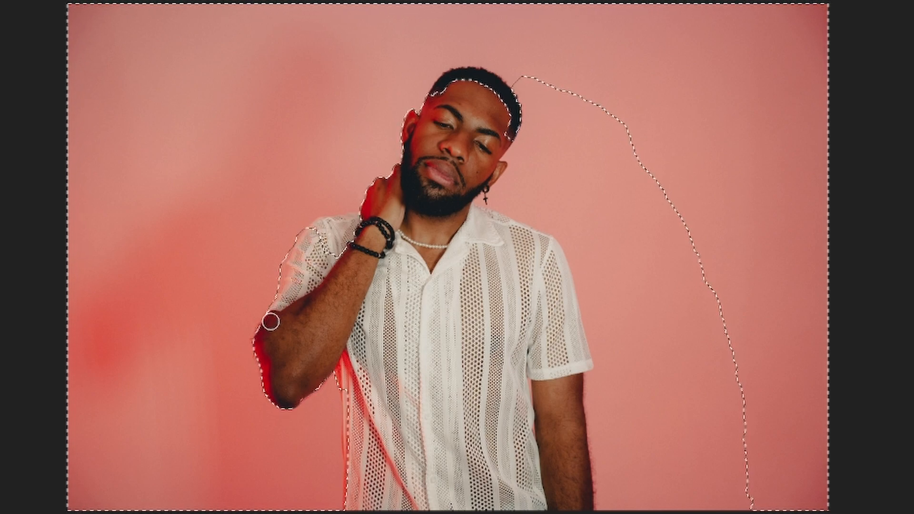
pyautogui.click(330, 231)
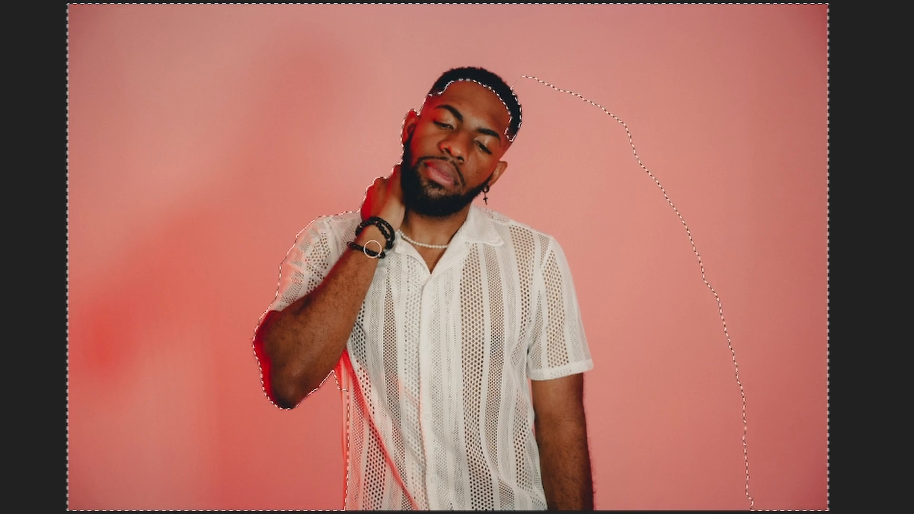
# Add the remaining backdrop beside the man's face, shoulder and lowered arm to the selection, enlarging the brush width to 263 px.
pyautogui.moveTo(563, 181); pyautogui.dragTo(601, 96)
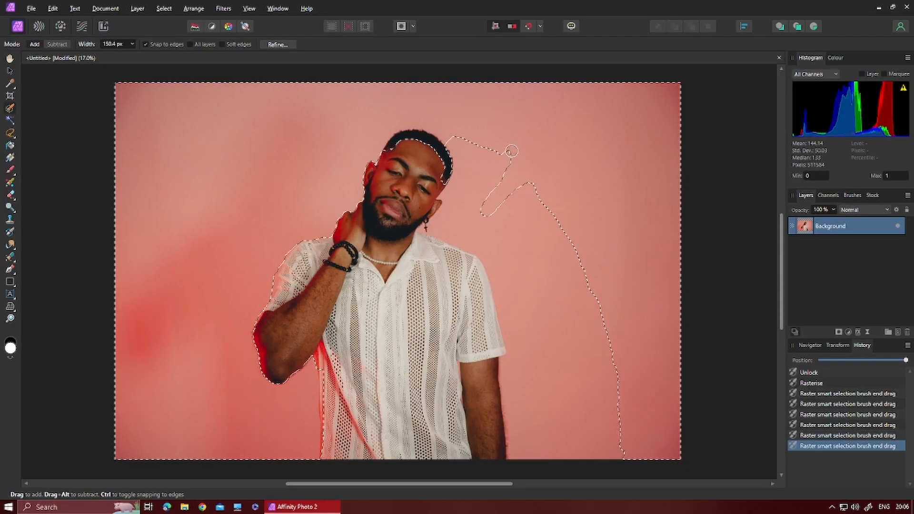
pyautogui.press(']')
pyautogui.press(']')
pyautogui.press(']')
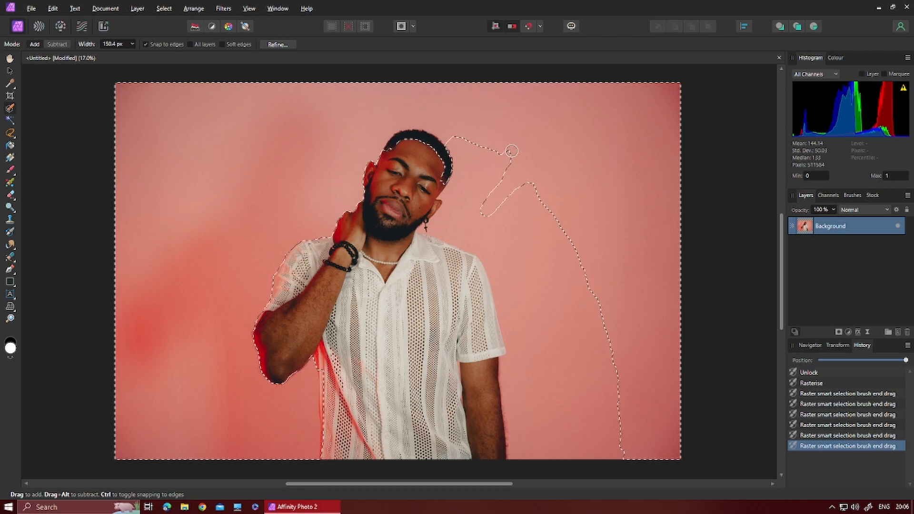
pyautogui.moveTo(508, 149)
pyautogui.mouseDown()
pyautogui.moveTo(454, 223)
pyautogui.moveTo(499, 240)
pyautogui.mouseUp()
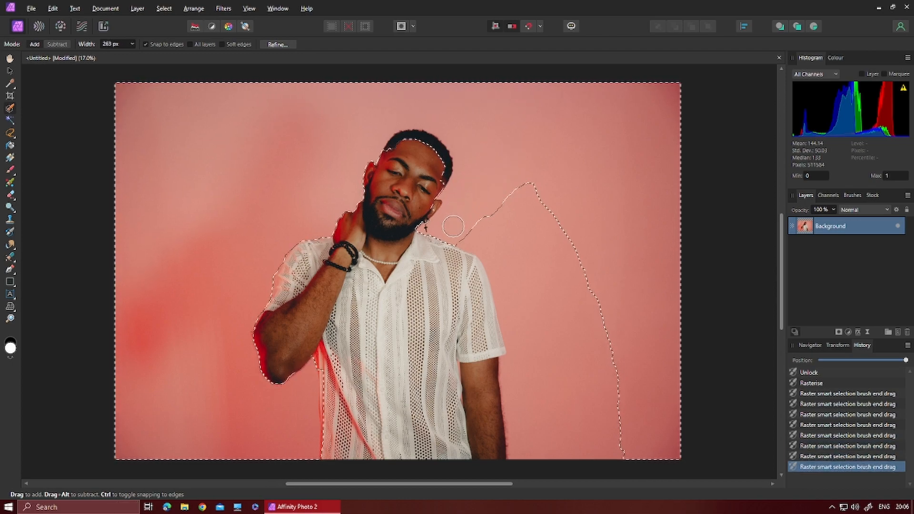
pyautogui.moveTo(511, 298); pyautogui.dragTo(565, 381)
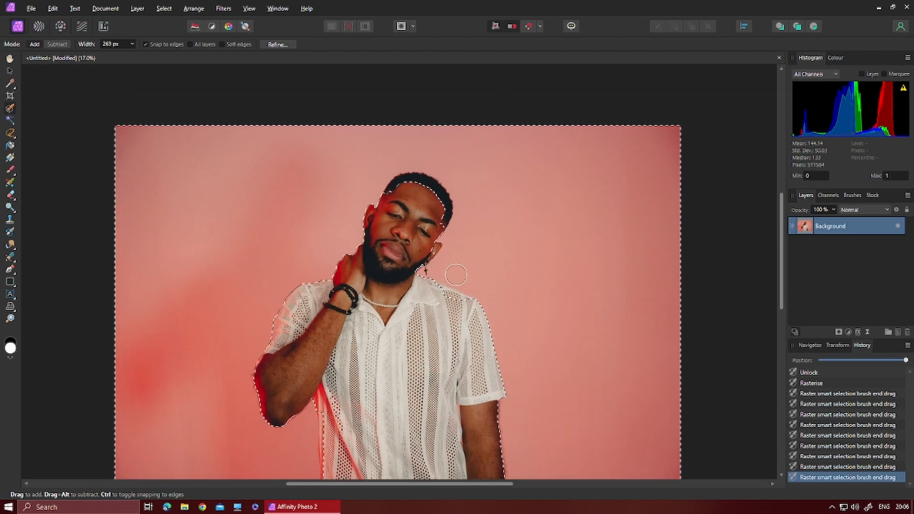
# Remove the stray selected patch from the shirt's shoulder with a 51.8 px wide selection brush.
pyautogui.scroll(2, 456, 275)
pyautogui.scroll(2, 455, 275)
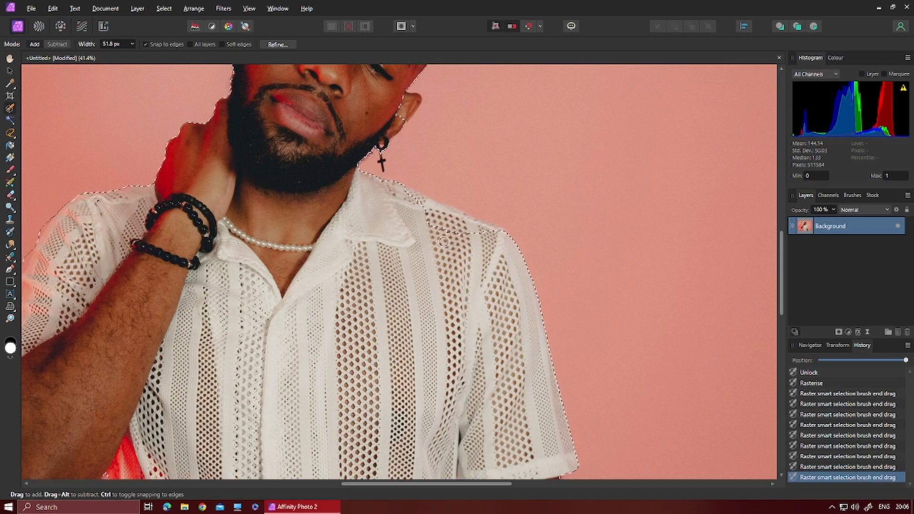
pyautogui.moveTo(445, 226); pyautogui.dragTo(445, 229)
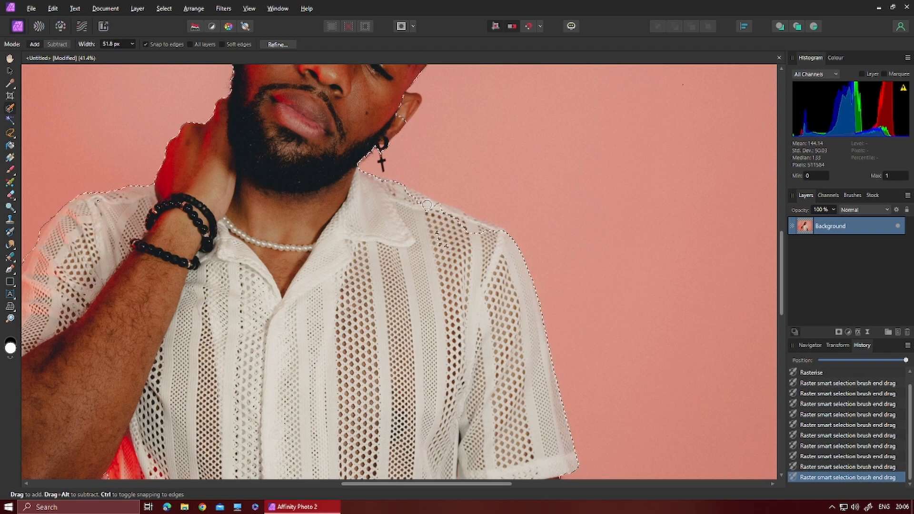
pyautogui.moveTo(427, 204)
pyautogui.mouseDown()
pyautogui.moveTo(430, 220)
pyautogui.moveTo(448, 210)
pyautogui.mouseUp()
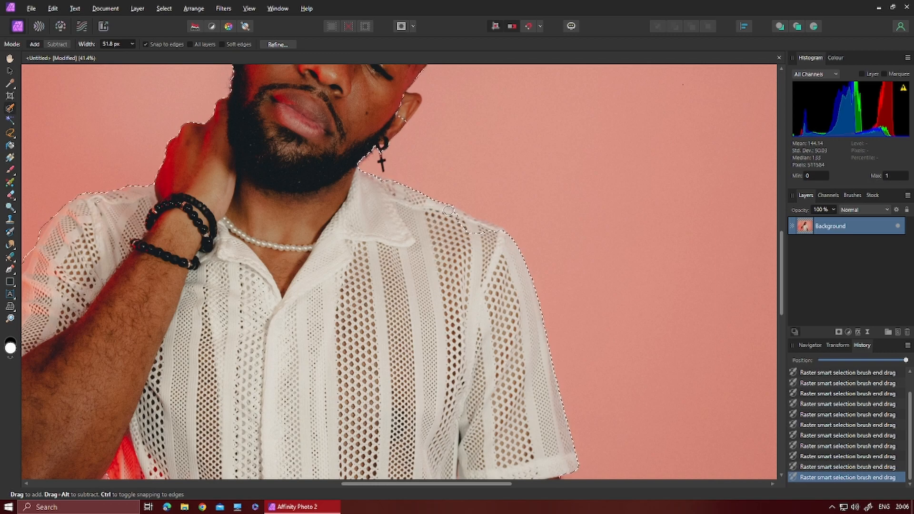
pyautogui.scroll(-5, 448, 210)
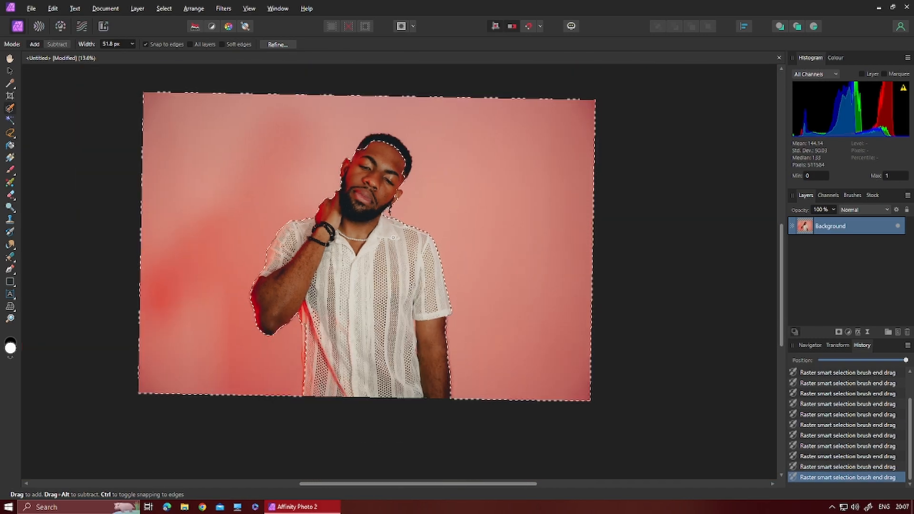
pyautogui.scroll(1, 448, 210)
pyautogui.scroll(-2, 448, 210)
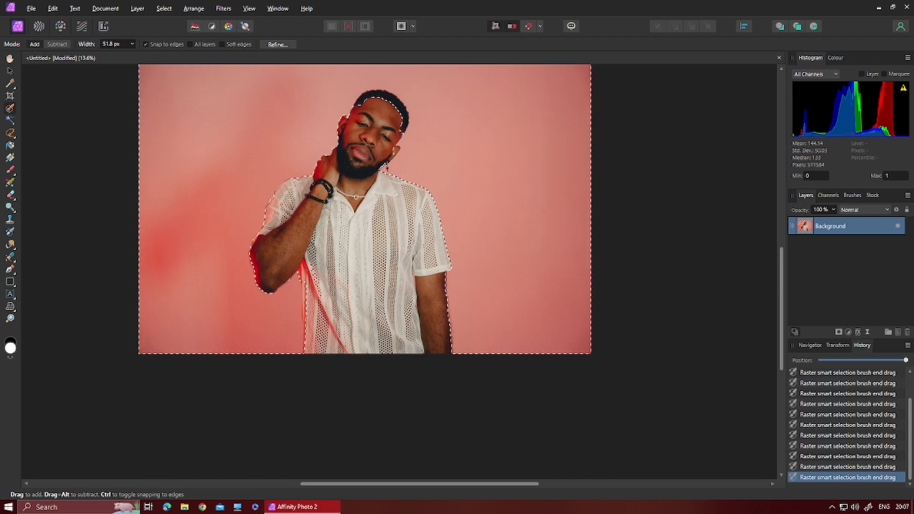
# Open the selection refinement and move its dialog clear of the man.
pyautogui.click(278, 44)
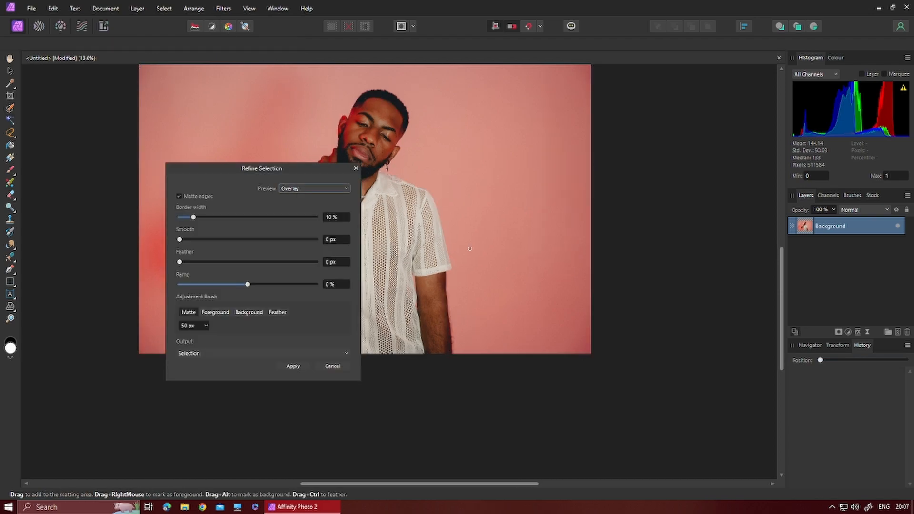
pyautogui.moveTo(293, 168); pyautogui.dragTo(747, 175)
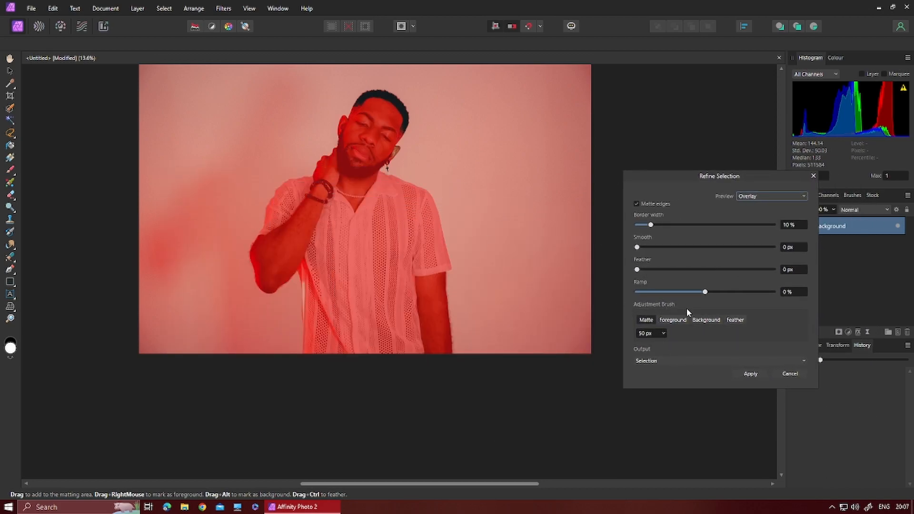
pyautogui.click(703, 321)
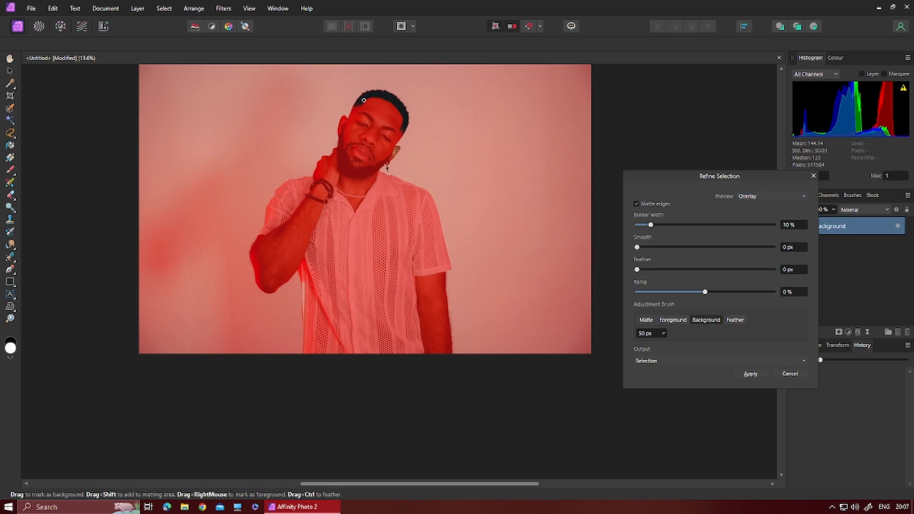
pyautogui.scroll(5, 364, 100)
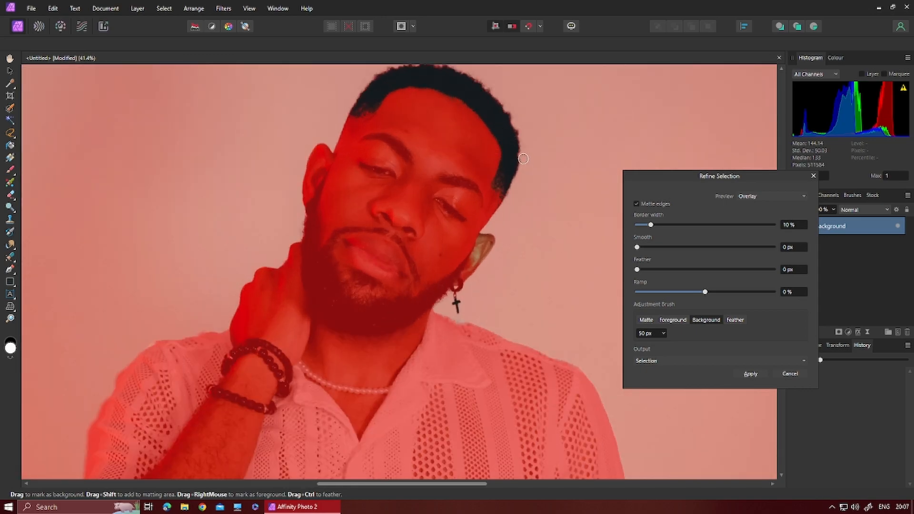
# Mark the man's hair as foreground with the 50 px adjustment brush.
pyautogui.click(669, 322)
pyautogui.moveTo(490, 112); pyautogui.dragTo(420, 70)
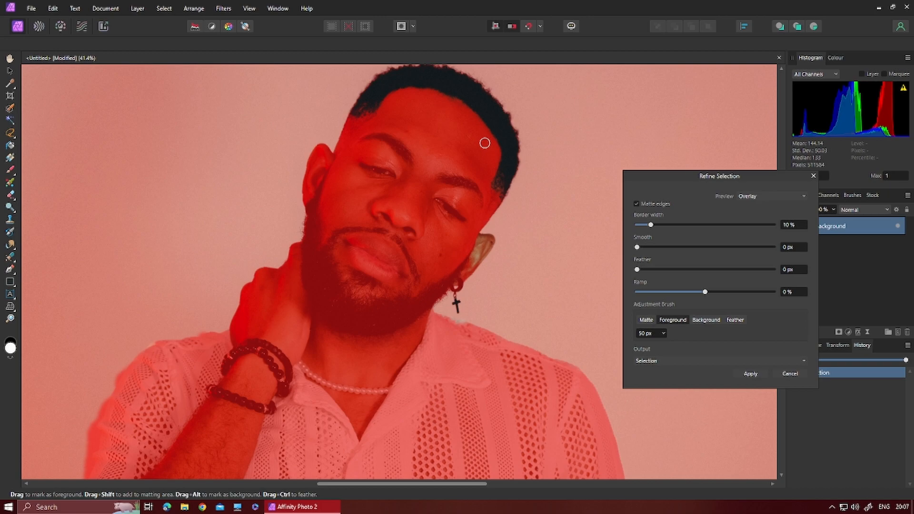
pyautogui.moveTo(446, 116)
pyautogui.mouseDown()
pyautogui.moveTo(400, 78)
pyautogui.moveTo(379, 76)
pyautogui.moveTo(386, 81)
pyautogui.moveTo(356, 119)
pyautogui.mouseUp()
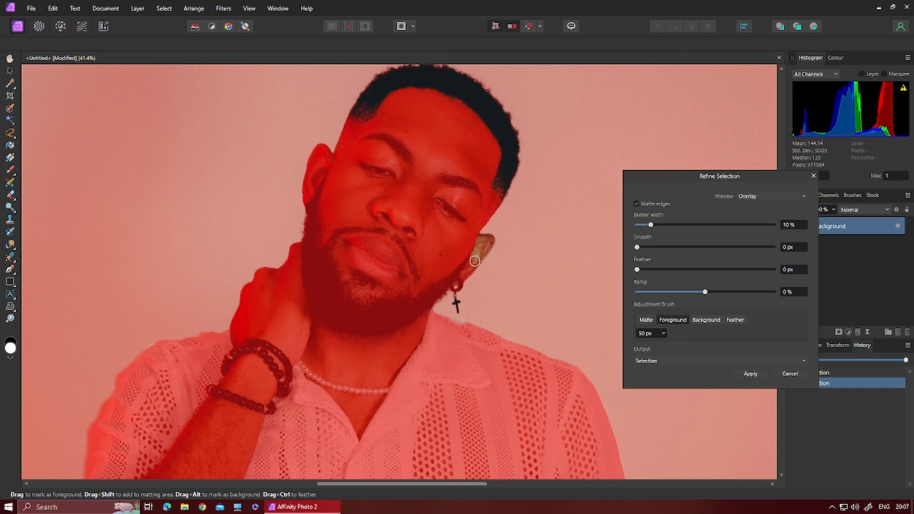
pyautogui.moveTo(483, 260); pyautogui.dragTo(485, 275)
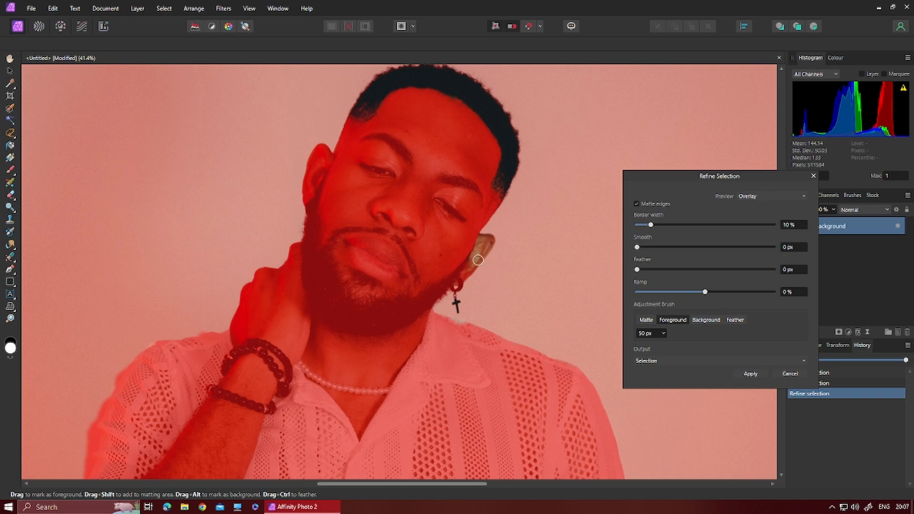
pyautogui.moveTo(438, 315); pyautogui.dragTo(420, 328)
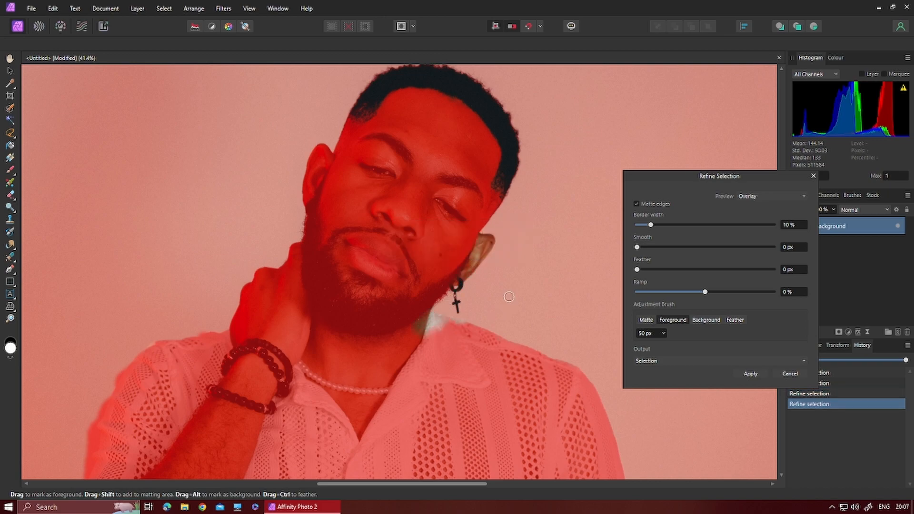
pyautogui.hotkey('ctrl', 'z')
pyautogui.hotkey('ctrl', 'z')
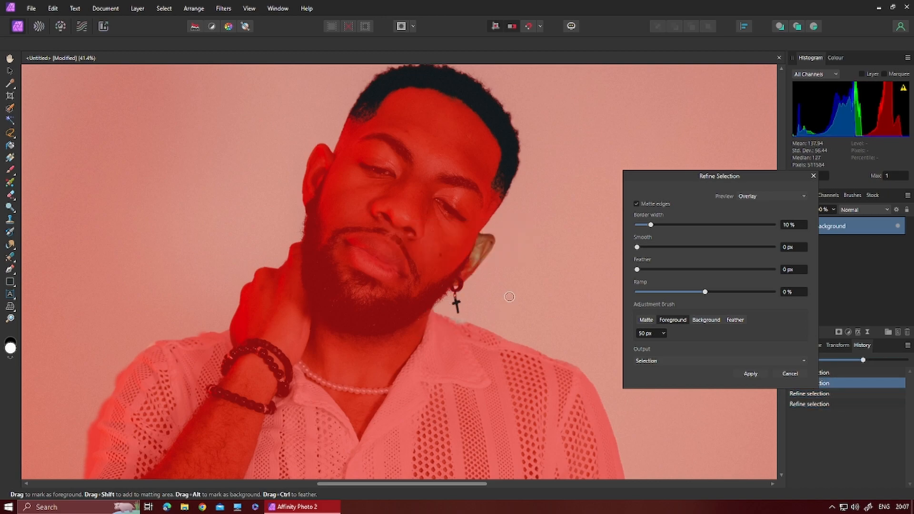
# Mark the man's uncovered ear beside the earring as background, reducing the adjustment brush to 36 px.
pyautogui.click(705, 320)
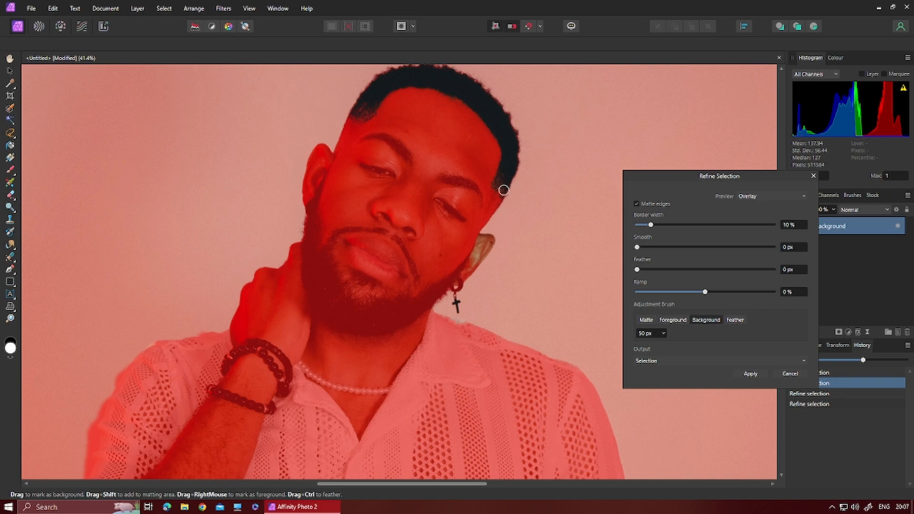
pyautogui.moveTo(473, 266); pyautogui.dragTo(484, 240)
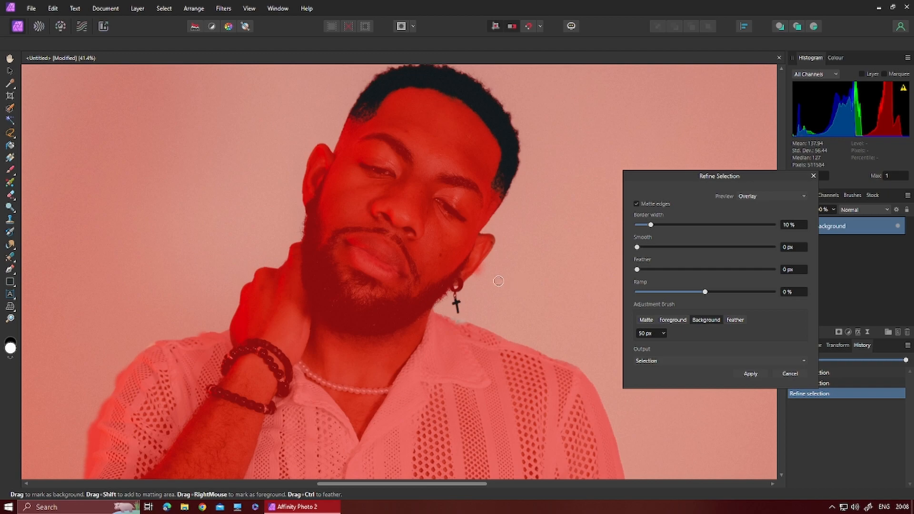
pyautogui.hotkey('ctrl', 'z')
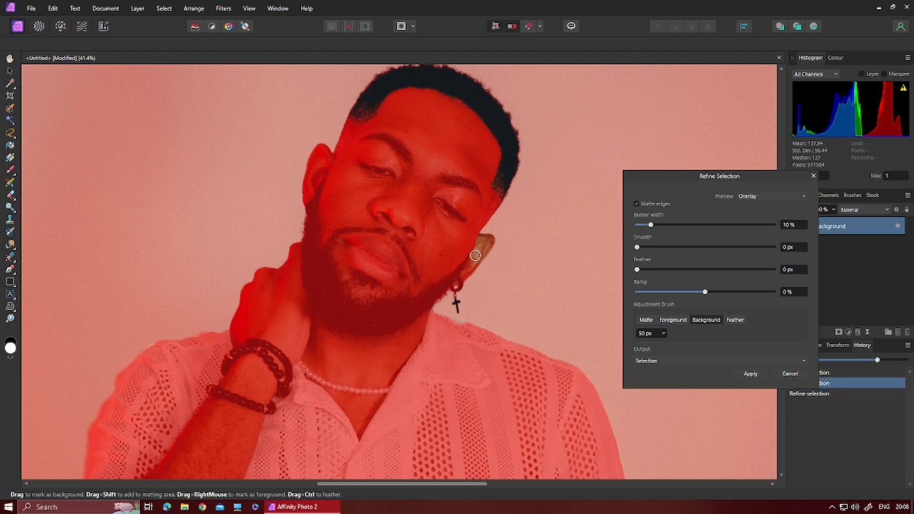
pyautogui.hotkey('ctrl', 'shift', 'z')
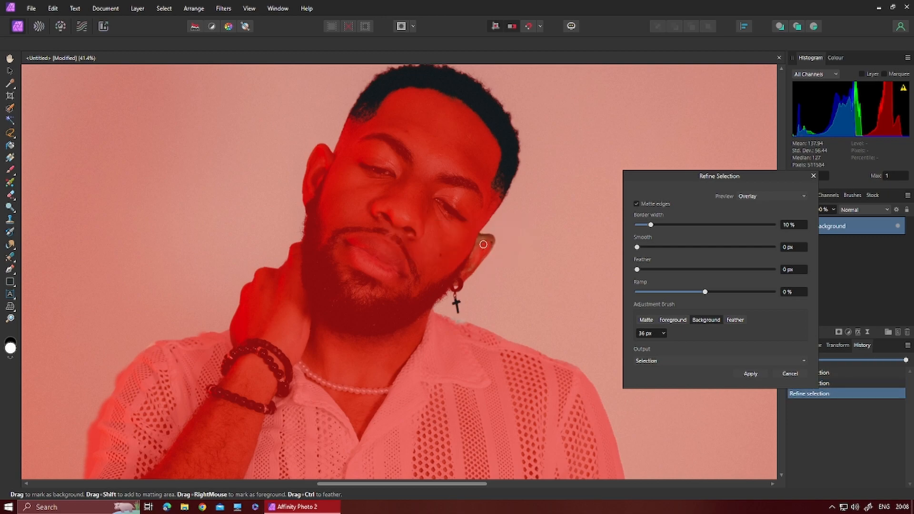
pyautogui.moveTo(490, 238); pyautogui.dragTo(489, 242)
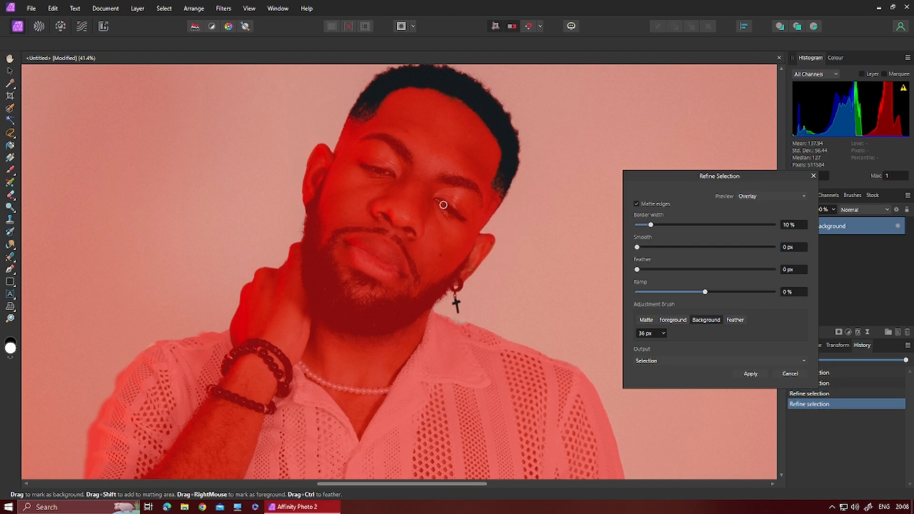
# Cover the man's whole head of hair as background with a 111 px adjustment brush, replacing the thin first stroke.
pyautogui.moveTo(508, 148)
pyautogui.mouseDown()
pyautogui.moveTo(489, 113)
pyautogui.moveTo(424, 79)
pyautogui.moveTo(375, 96)
pyautogui.mouseUp()
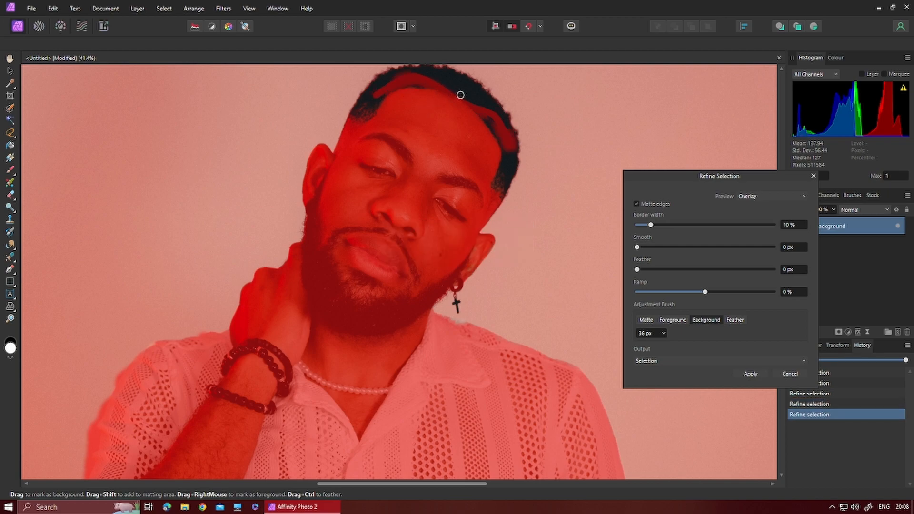
pyautogui.hotkey('ctrl', 'z')
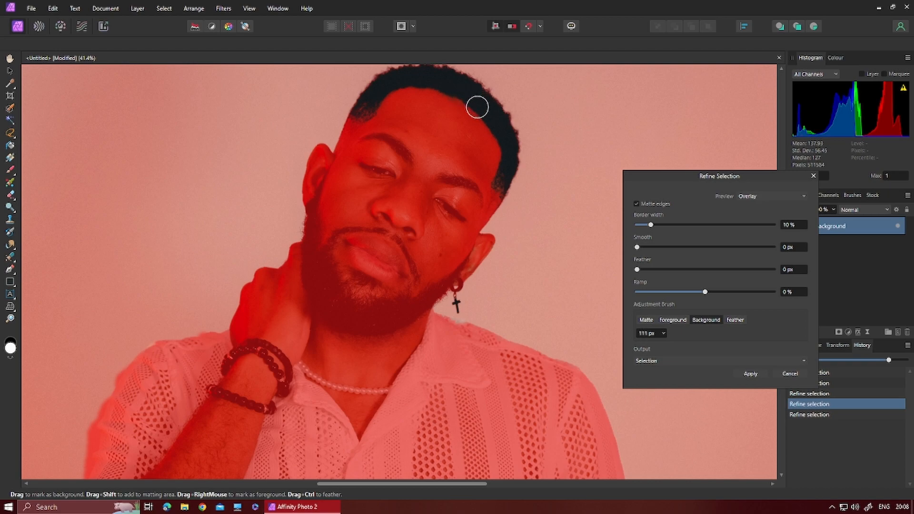
pyautogui.moveTo(487, 116)
pyautogui.mouseDown()
pyautogui.moveTo(433, 84)
pyautogui.moveTo(455, 88)
pyautogui.moveTo(443, 85)
pyautogui.moveTo(415, 80)
pyautogui.moveTo(364, 102)
pyautogui.mouseUp()
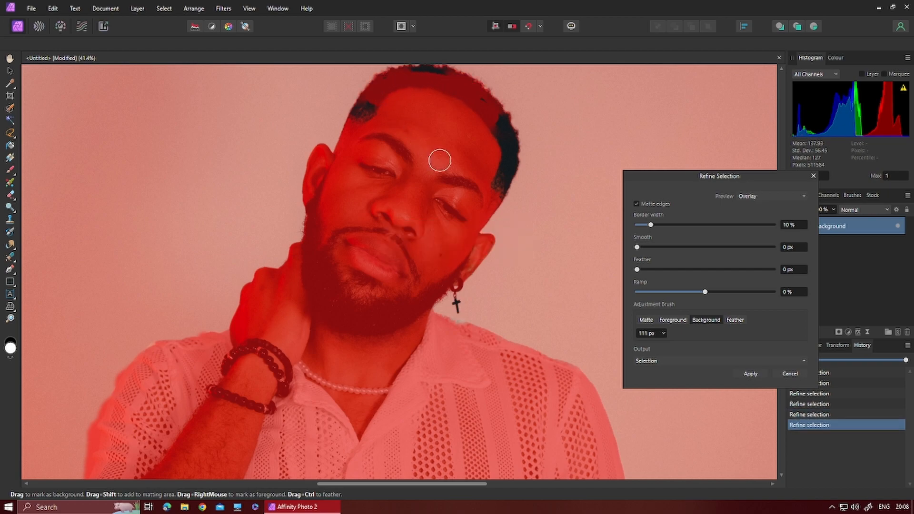
pyautogui.moveTo(410, 80)
pyautogui.mouseDown()
pyautogui.moveTo(426, 76)
pyautogui.moveTo(475, 101)
pyautogui.moveTo(509, 152)
pyautogui.moveTo(492, 170)
pyautogui.mouseUp()
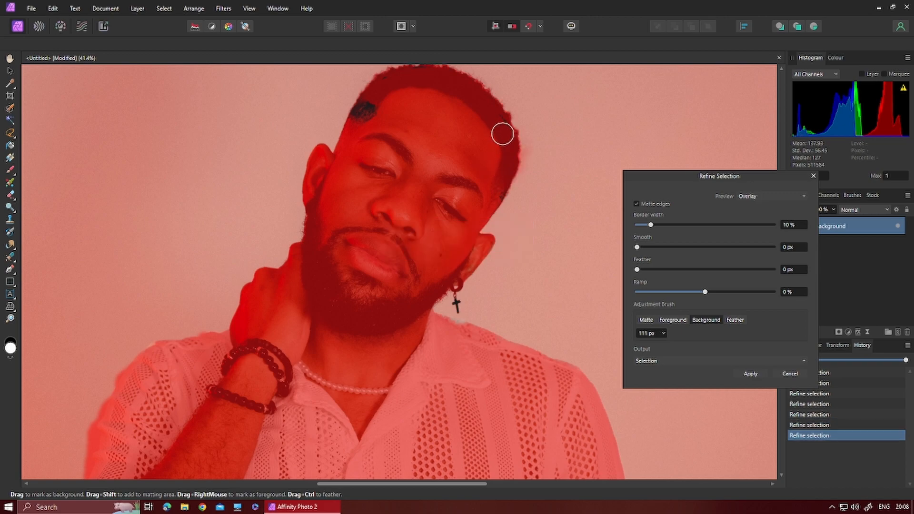
pyautogui.moveTo(414, 78); pyautogui.dragTo(363, 107)
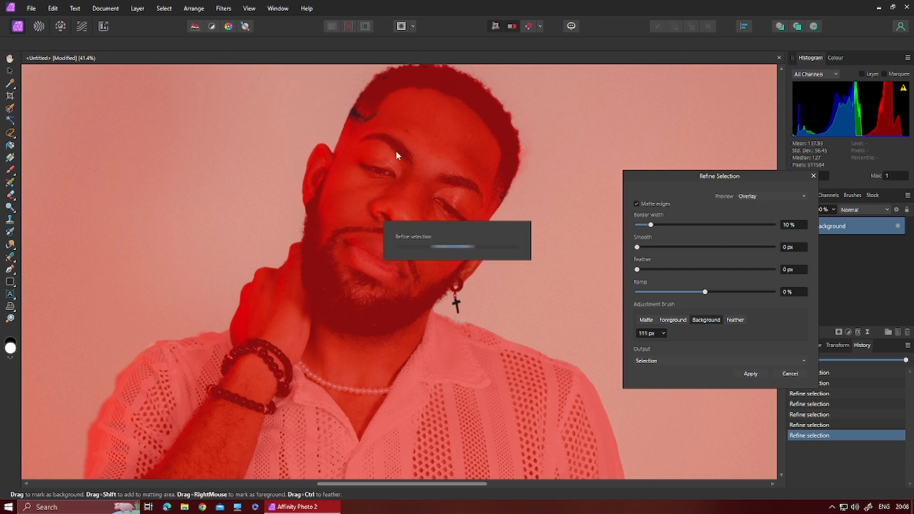
pyautogui.click(357, 125)
# Mark the uncovered strip along the shirt's lower side edge and the shoulder above the raised arm as background.
pyautogui.scroll(-10, 463, 262)
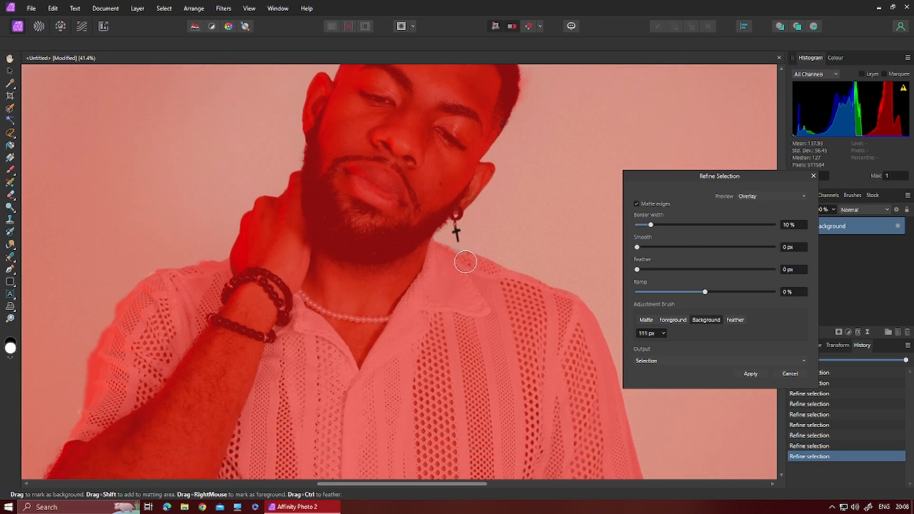
pyautogui.scroll(-4, 410, 254)
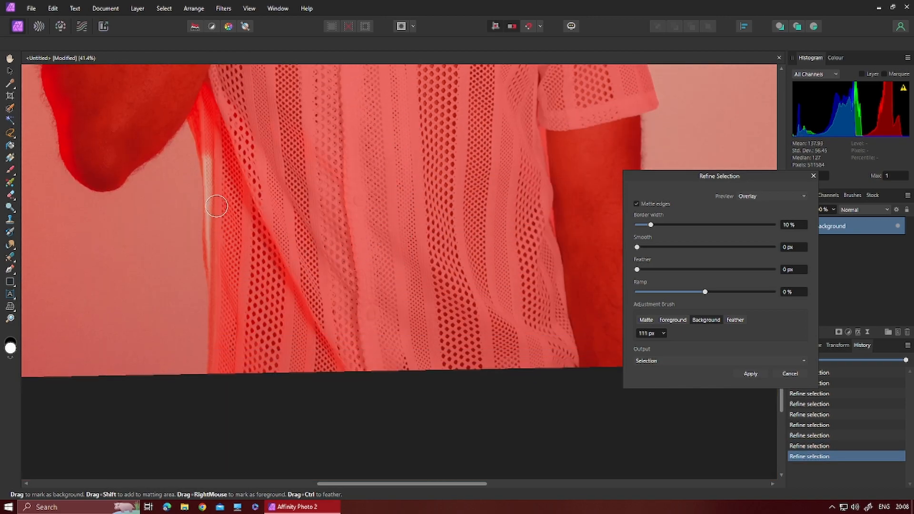
pyautogui.moveTo(209, 148)
pyautogui.mouseDown()
pyautogui.moveTo(219, 229)
pyautogui.moveTo(227, 217)
pyautogui.moveTo(224, 265)
pyautogui.moveTo(228, 230)
pyautogui.mouseUp()
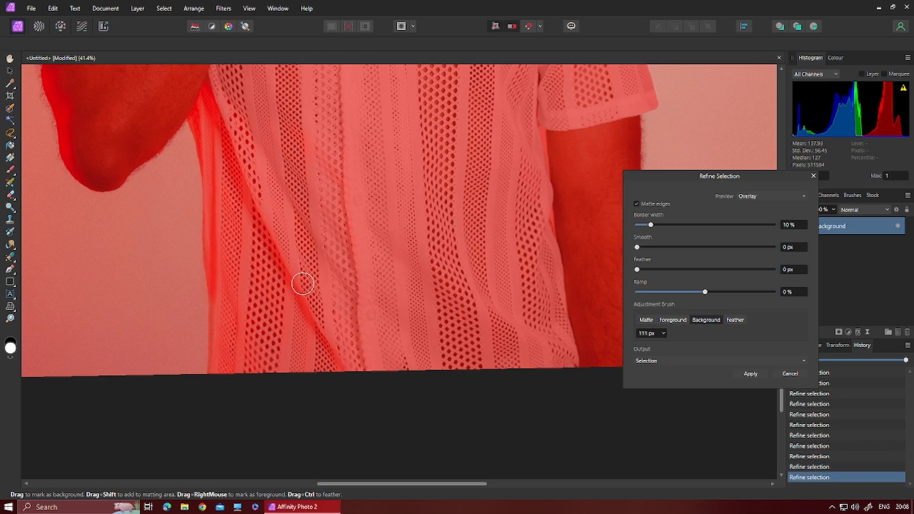
pyautogui.scroll(-2, 276, 284)
pyautogui.scroll(6, 243, 266)
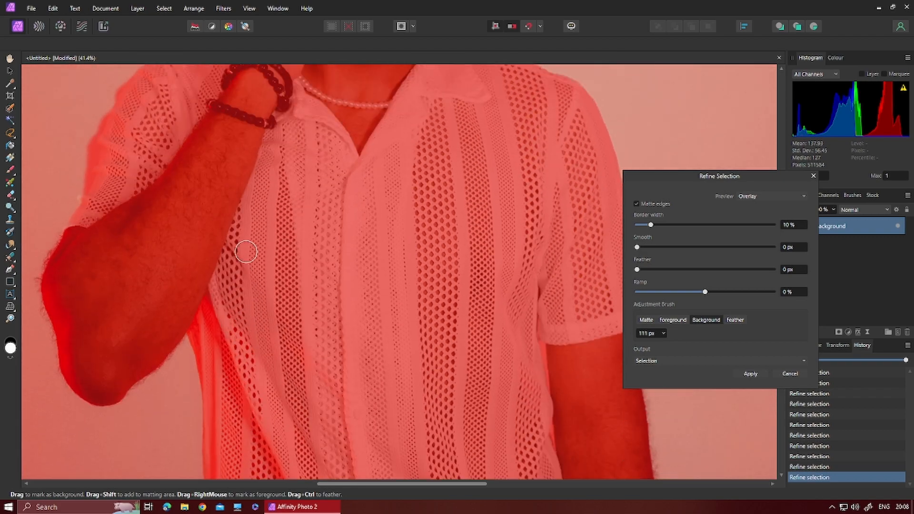
pyautogui.scroll(4, 246, 252)
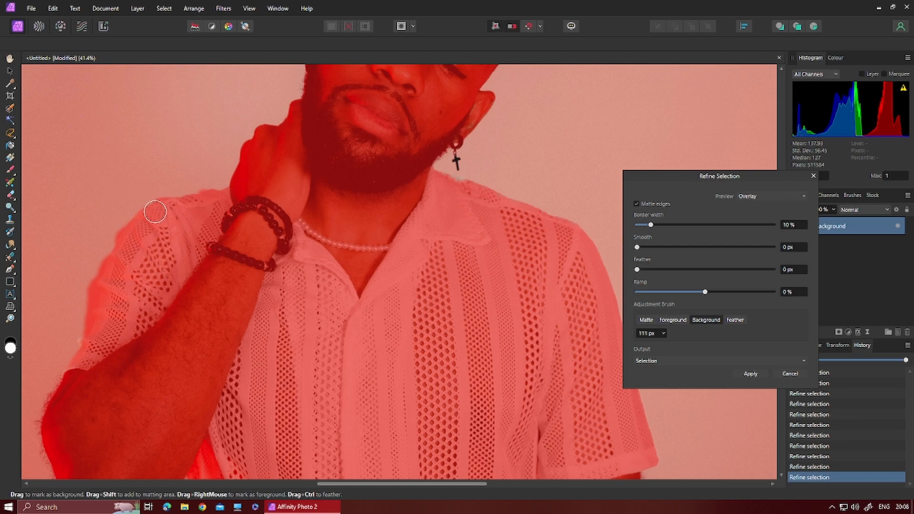
pyautogui.moveTo(158, 212); pyautogui.dragTo(162, 223)
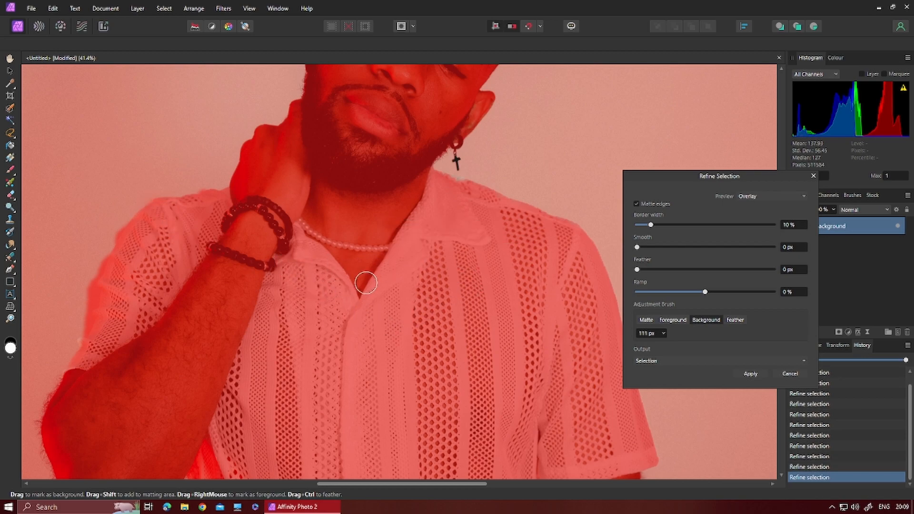
pyautogui.scroll(4, 364, 283)
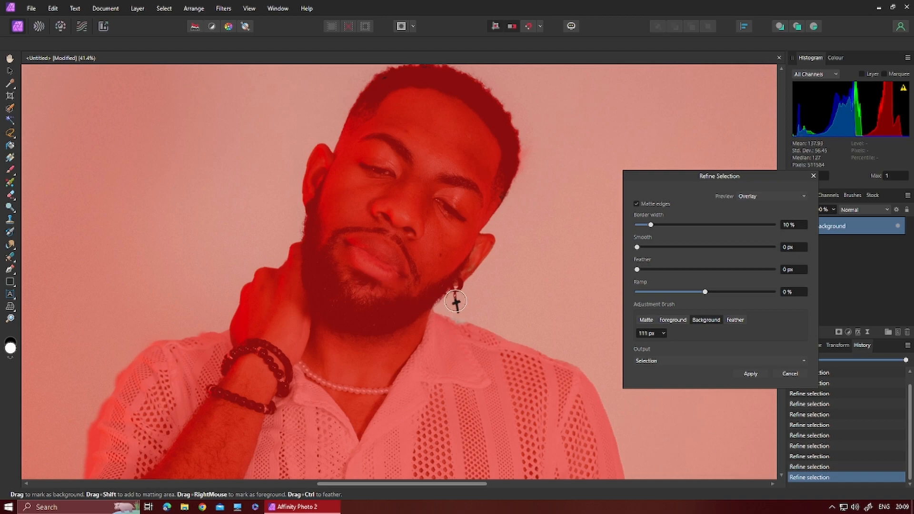
# Move the refinement dialog aside, check the whole photo's overlay and apply the refinement as a selection.
pyautogui.moveTo(754, 177); pyautogui.dragTo(687, 108)
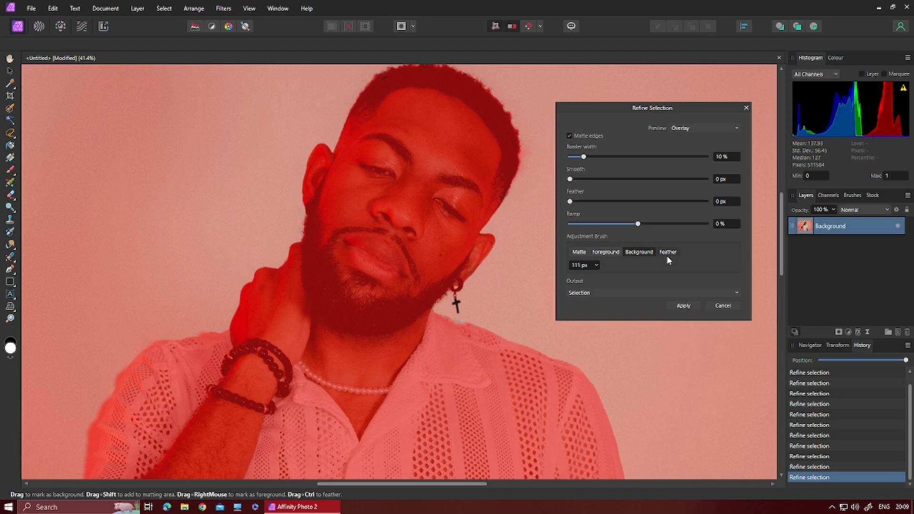
pyautogui.scroll(-5, 443, 270)
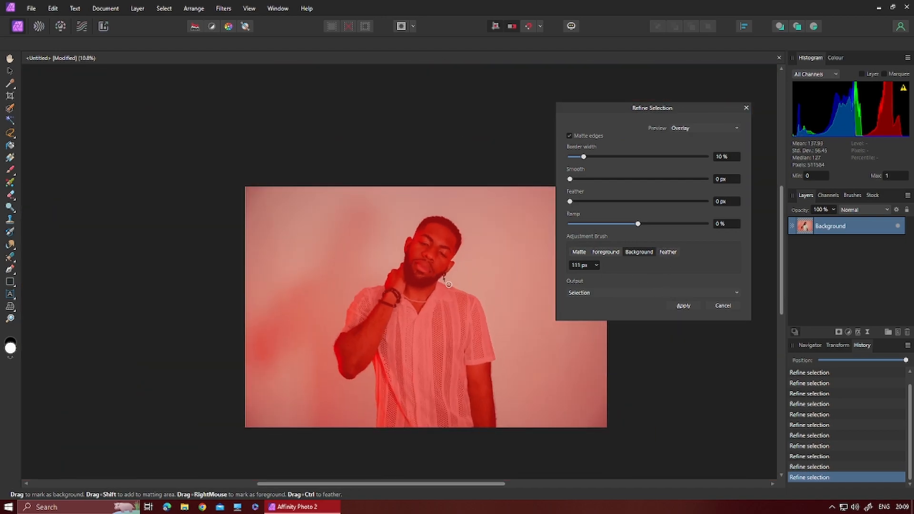
pyautogui.scroll(-2, 449, 284)
pyautogui.hscroll(3, 429, 276)
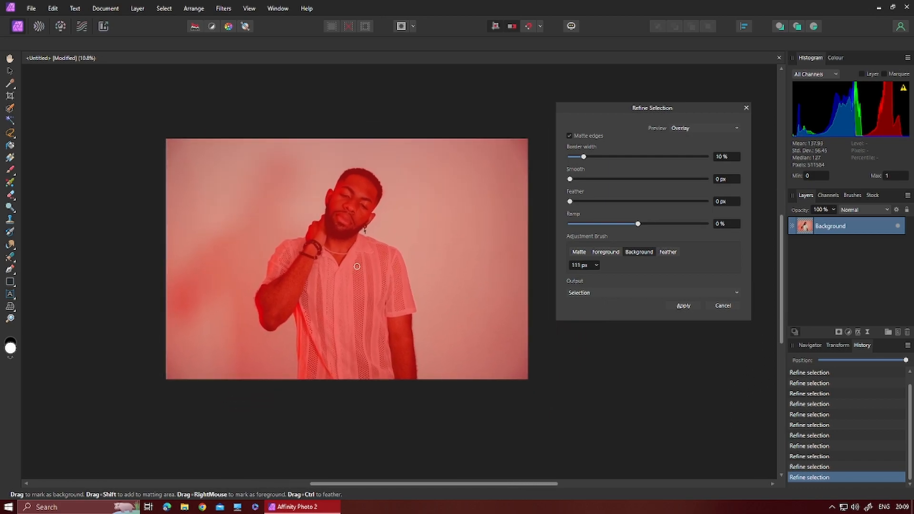
pyautogui.click(675, 307)
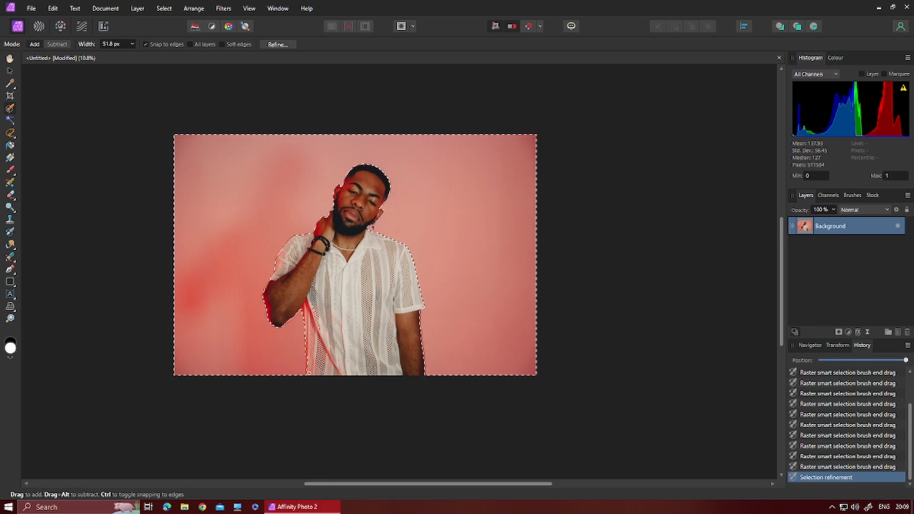
# Reopen the selection refinement for the shirt's lower side edge beneath the raised elbow.
pyautogui.click(278, 44)
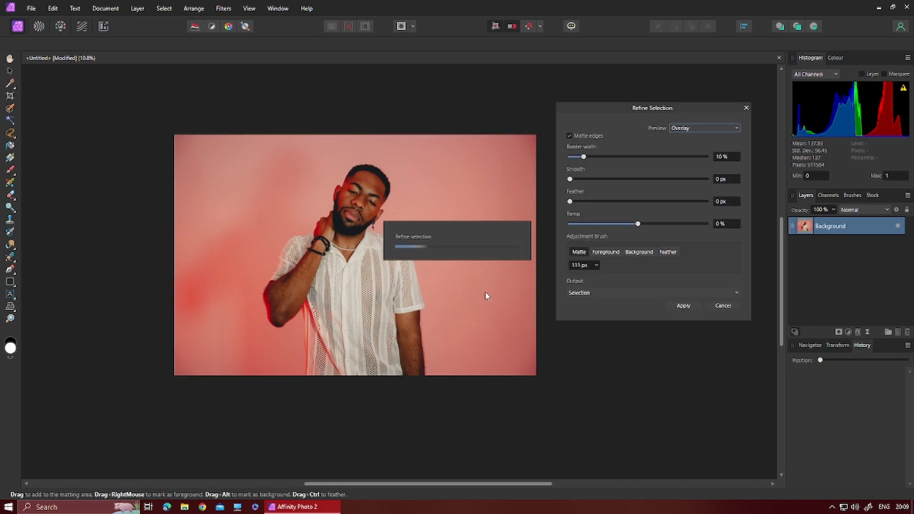
pyautogui.scroll(5, 310, 372)
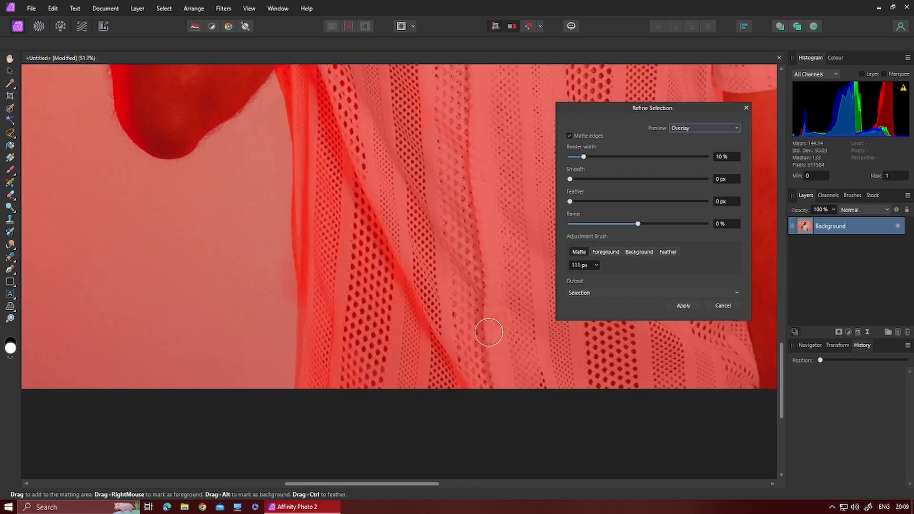
pyautogui.click(614, 253)
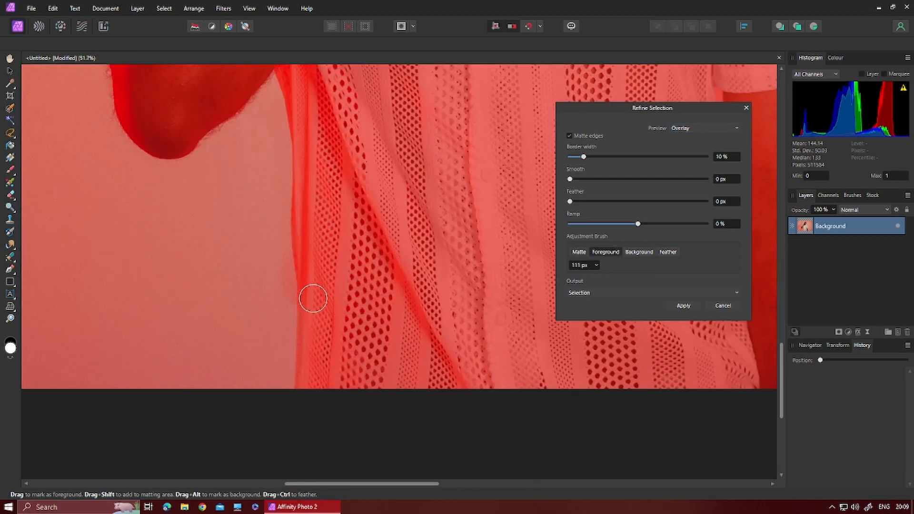
pyautogui.moveTo(311, 300); pyautogui.dragTo(313, 364)
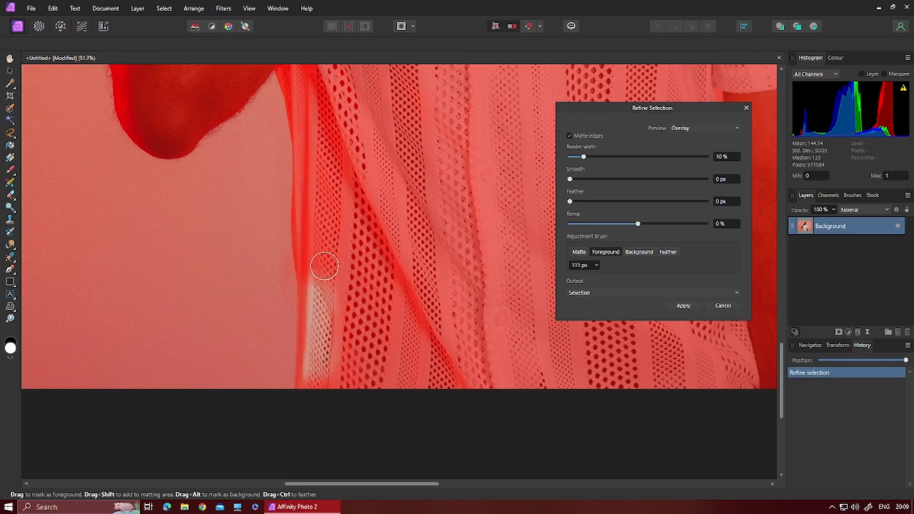
pyautogui.hotkey('ctrl', 'z')
# Mark the shirt's lower side edge as background and the faint smudge just outside it as foreground, using the 111 px brush.
pyautogui.click(639, 252)
pyautogui.moveTo(310, 310); pyautogui.dragTo(311, 376)
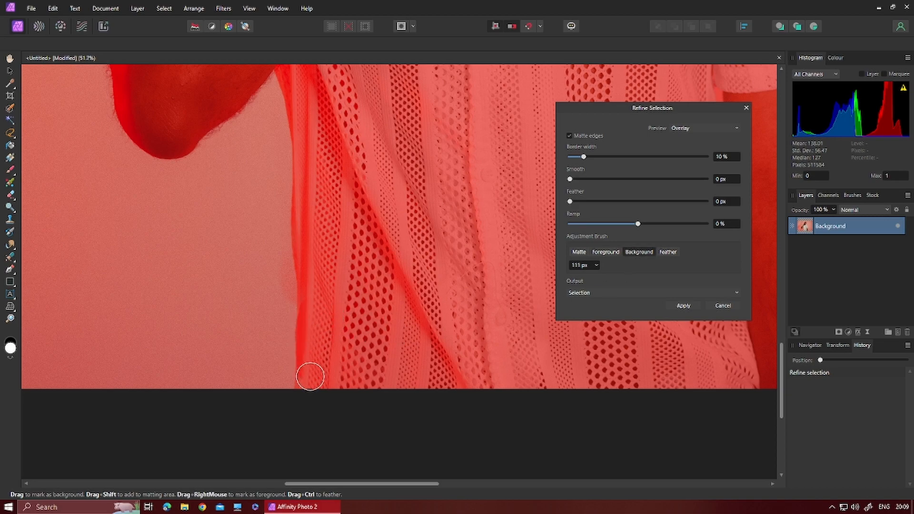
pyautogui.moveTo(351, 316)
pyautogui.mouseDown()
pyautogui.moveTo(328, 316)
pyautogui.moveTo(309, 369)
pyautogui.mouseUp()
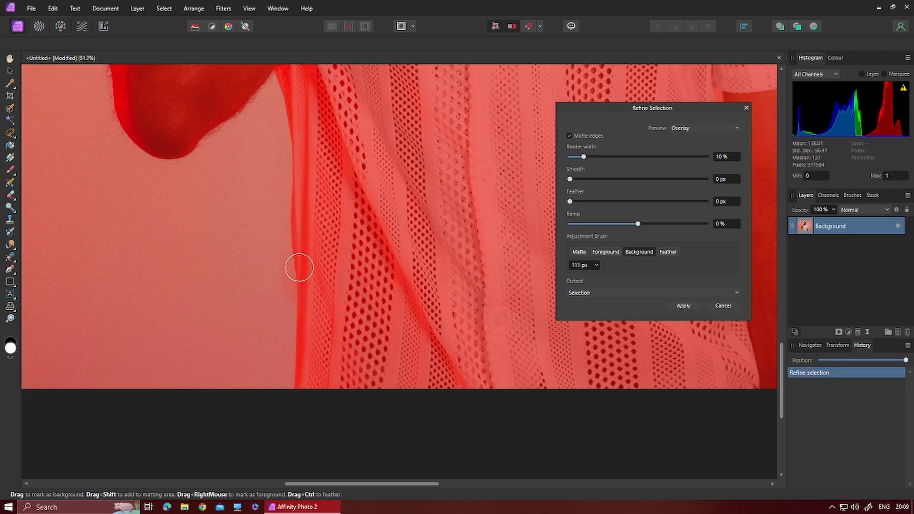
pyautogui.click(603, 255)
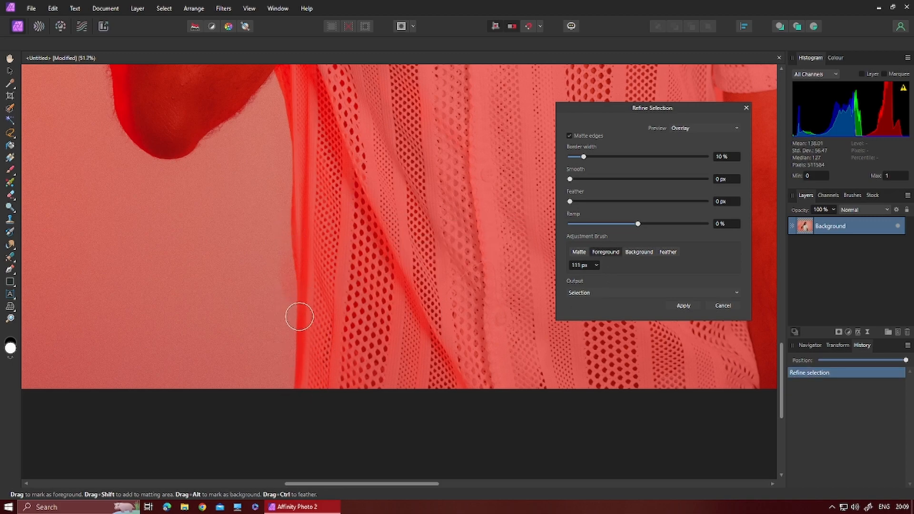
pyautogui.moveTo(280, 302)
pyautogui.mouseDown()
pyautogui.moveTo(267, 222)
pyautogui.moveTo(280, 303)
pyautogui.mouseUp()
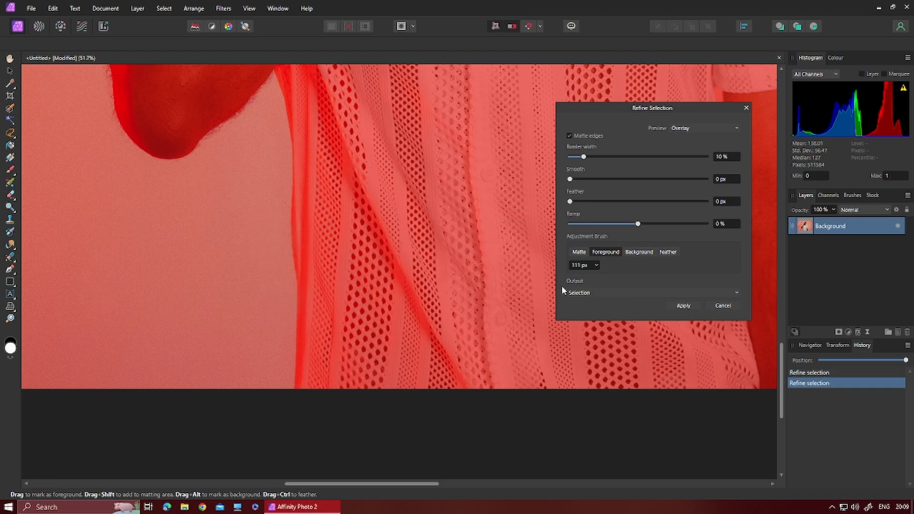
# Check the overlay around the whole figure with the dialog moved clear of him, and apply the refined selection.
pyautogui.scroll(-1, 512, 279)
pyautogui.scroll(4, 491, 244)
pyautogui.scroll(-9, 491, 244)
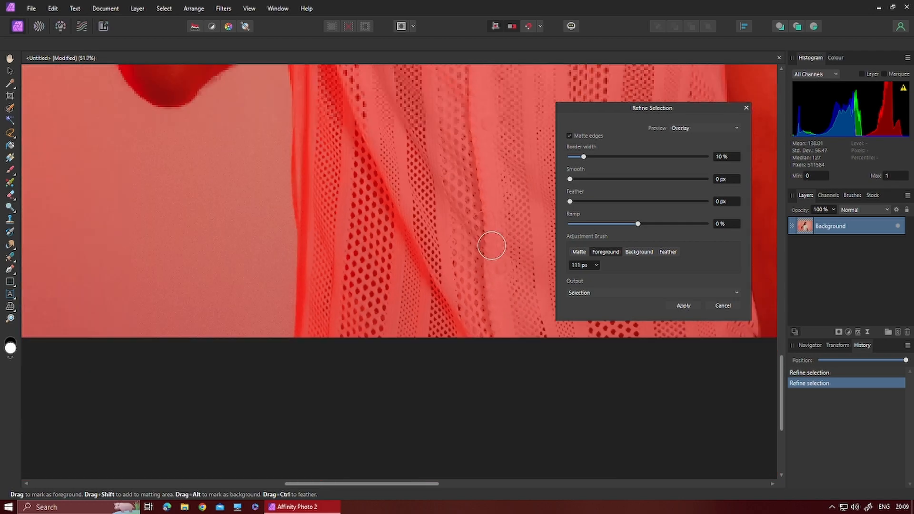
pyautogui.scroll(2, 491, 237)
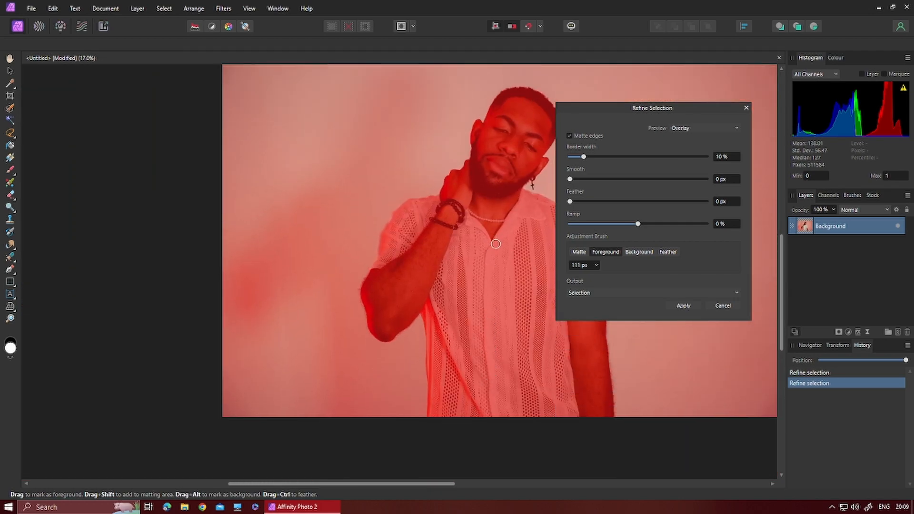
pyautogui.moveTo(691, 113); pyautogui.dragTo(176, 131)
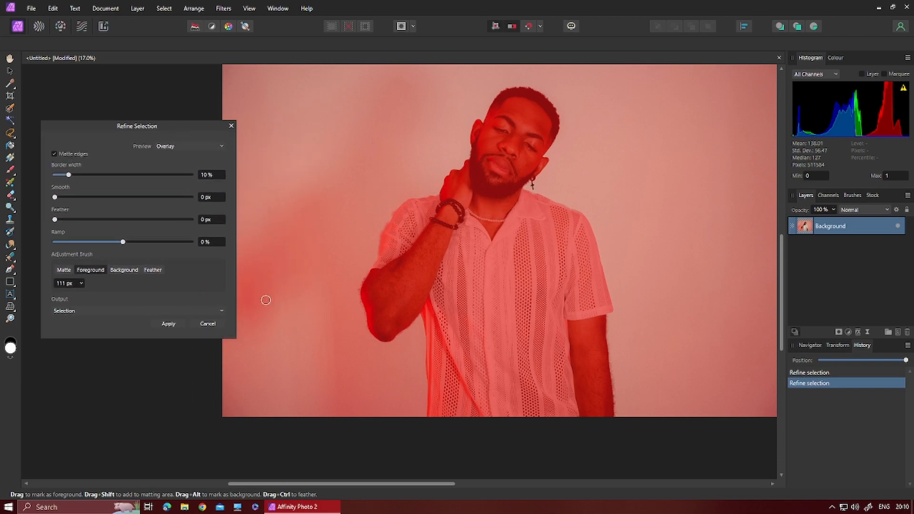
pyautogui.click(169, 324)
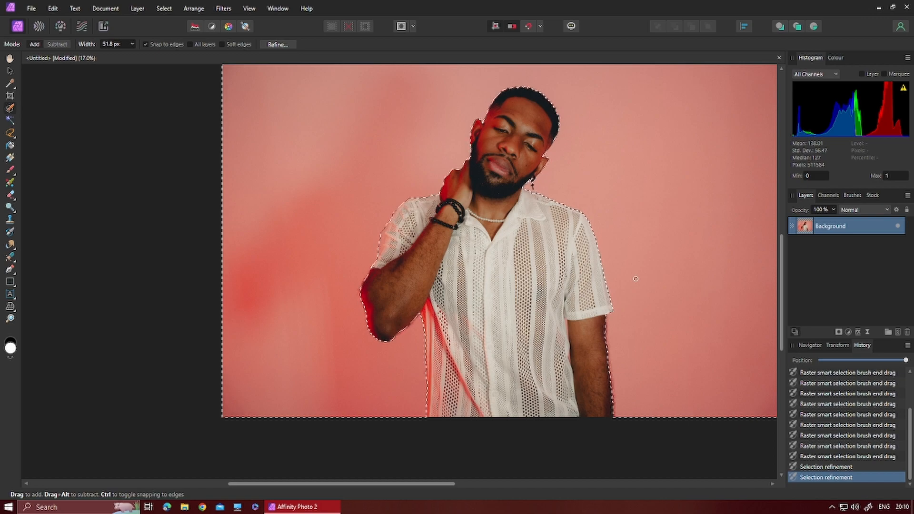
# Delete the selected pink backdrop from the photo and clear the selection.
pyautogui.scroll(-2, 639, 270)
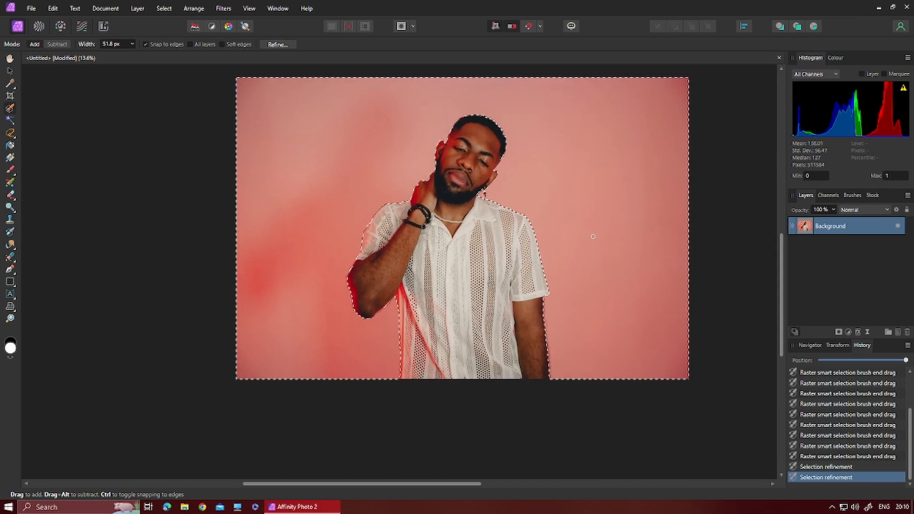
pyautogui.scroll(-1, 568, 269)
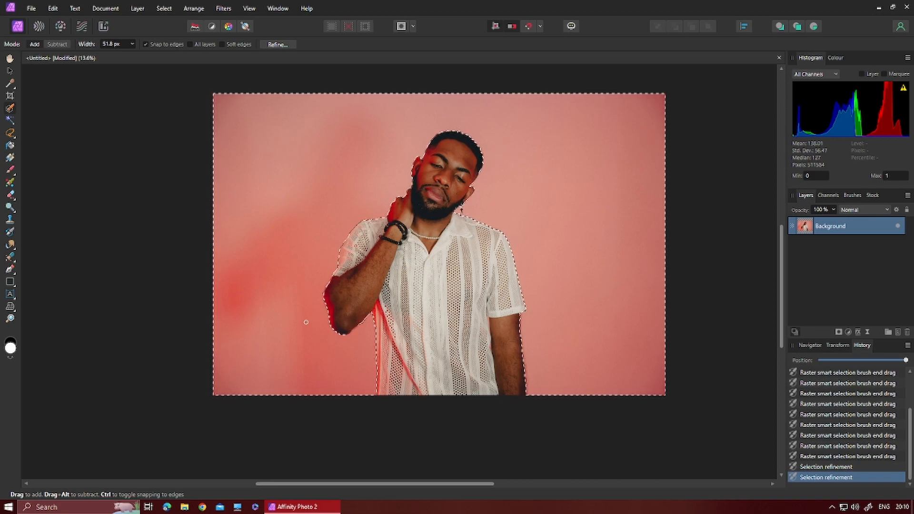
pyautogui.press('Delete')
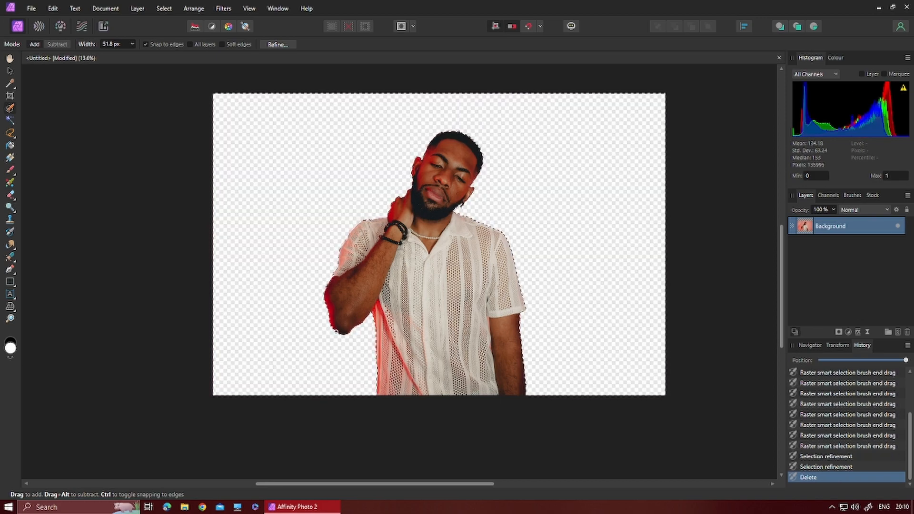
pyautogui.click(164, 8)
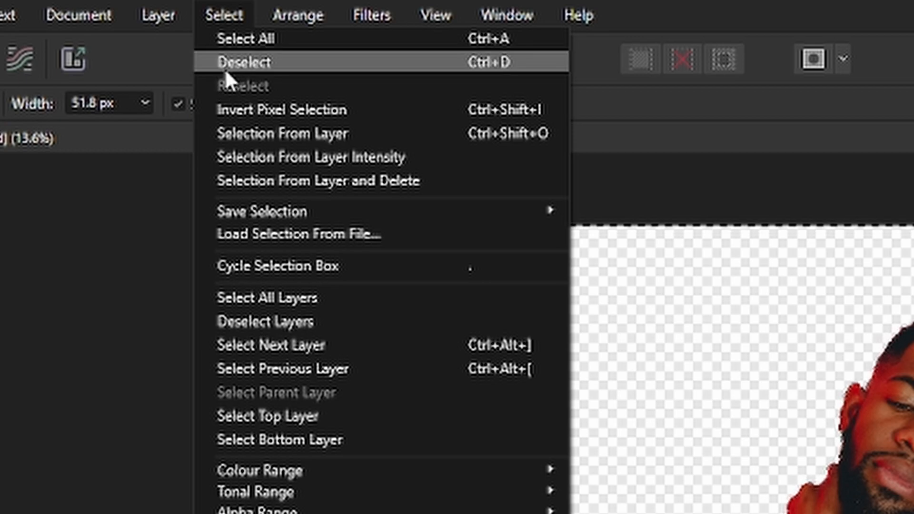
pyautogui.click(243, 62)
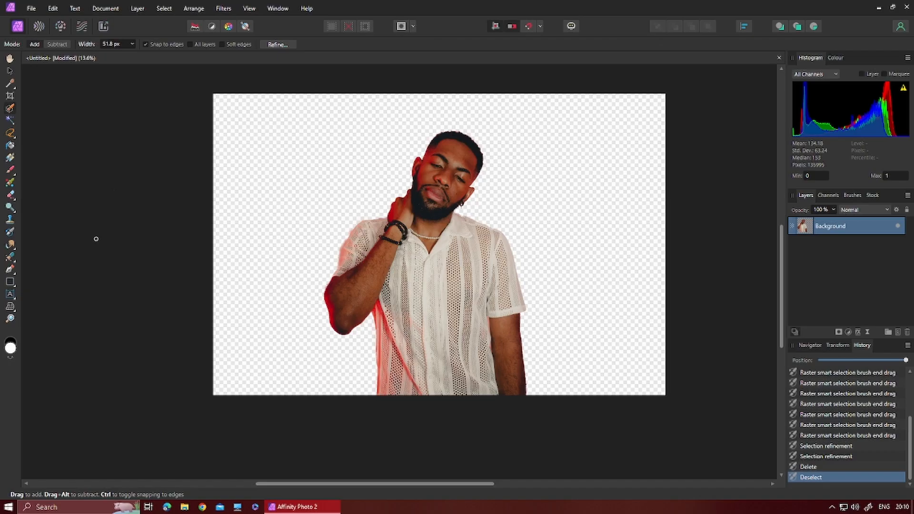
# Shift the cut-out man horizontally toward the left side of the canvas with the Move tool.
pyautogui.click(9, 71)
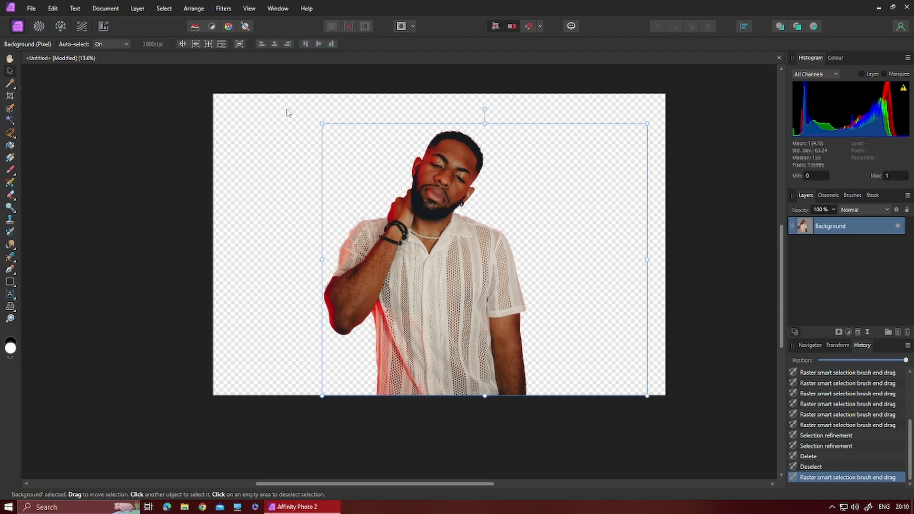
pyautogui.moveTo(469, 277); pyautogui.dragTo(403, 277)
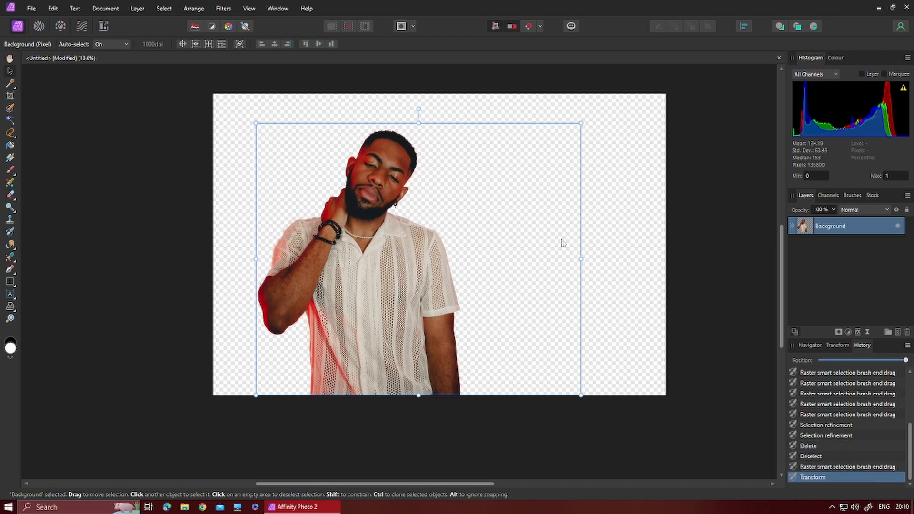